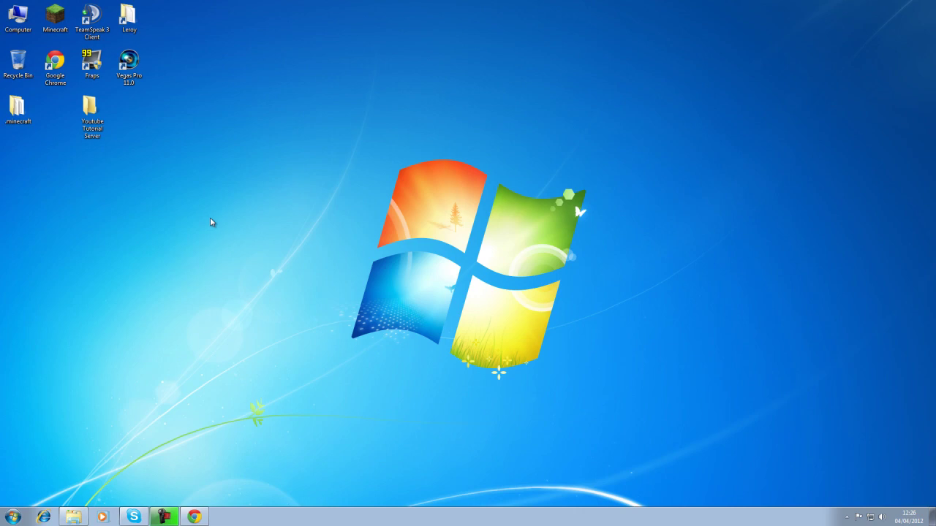
Move the Youtube Tutorial Server folder on the desktop next to the .minecraft folder
drag(89, 113, 53, 111)
click(164, 111)
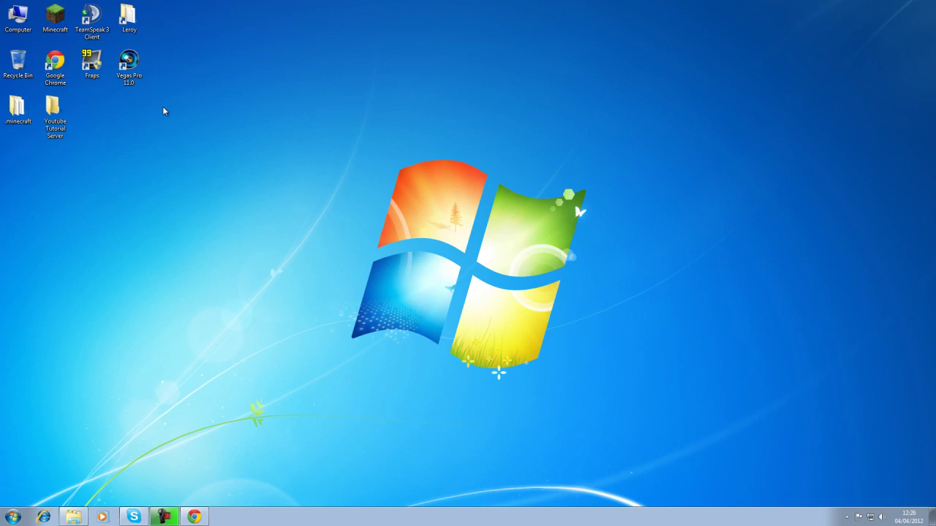
drag(231, 15, 218, 73)
Switch to Chrome and review the IndustrialCraft² v1.90 thread's client and server installation requirements, then minimize the browser
click(194, 517)
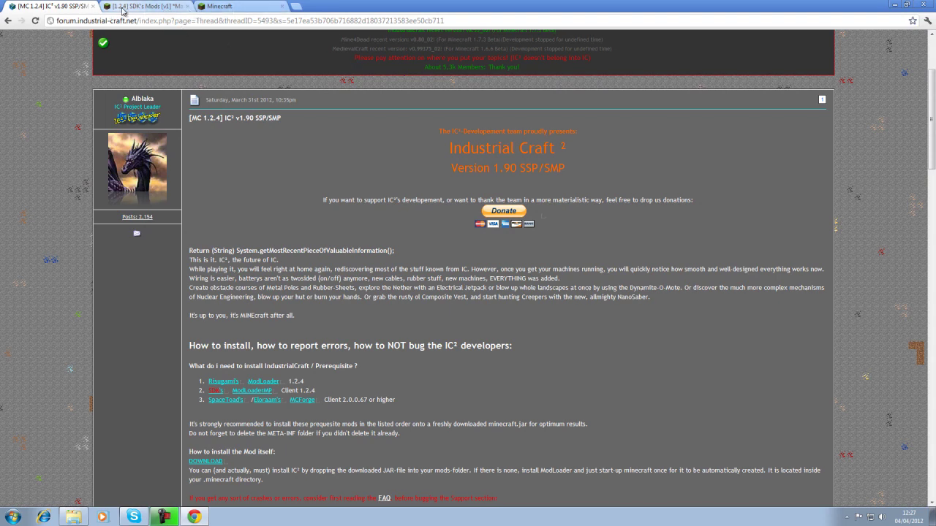
scroll(470, 110, up, 2)
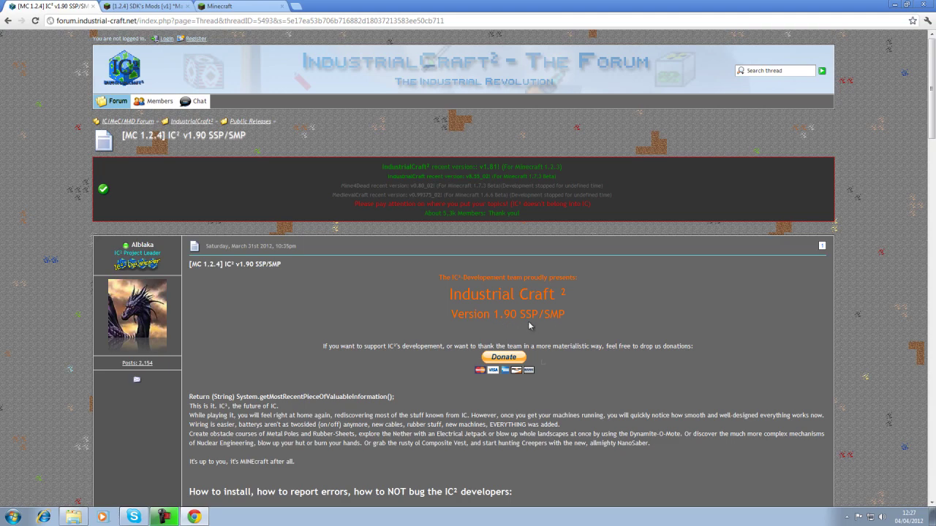
scroll(744, 308, down, 2)
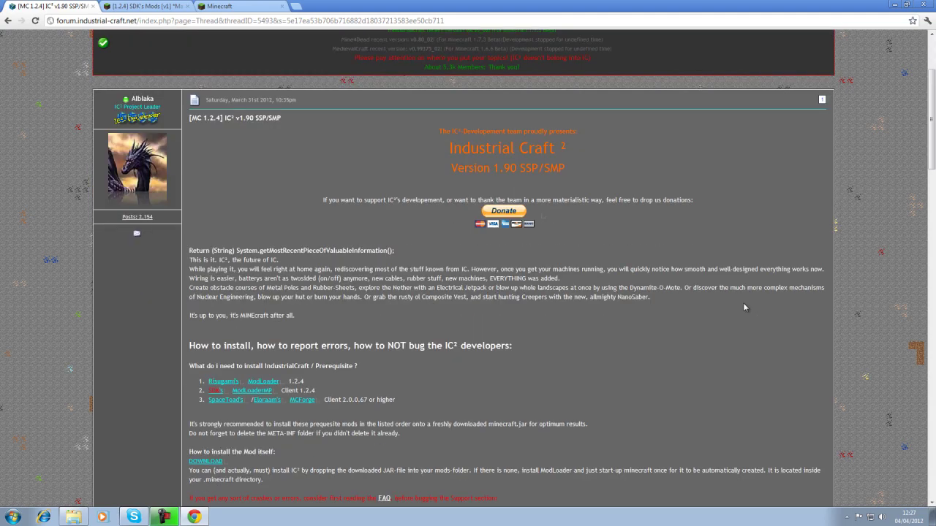
scroll(300, 212, down, 2)
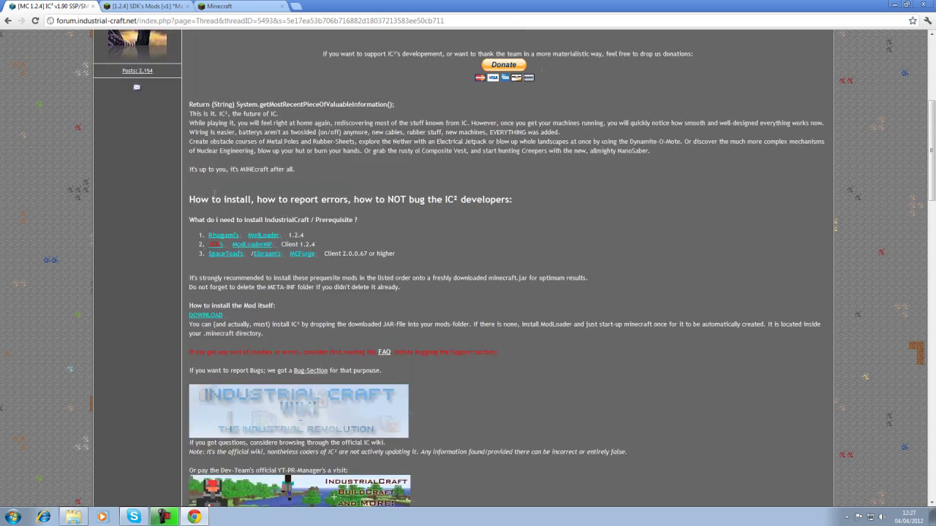
scroll(356, 239, down, 4)
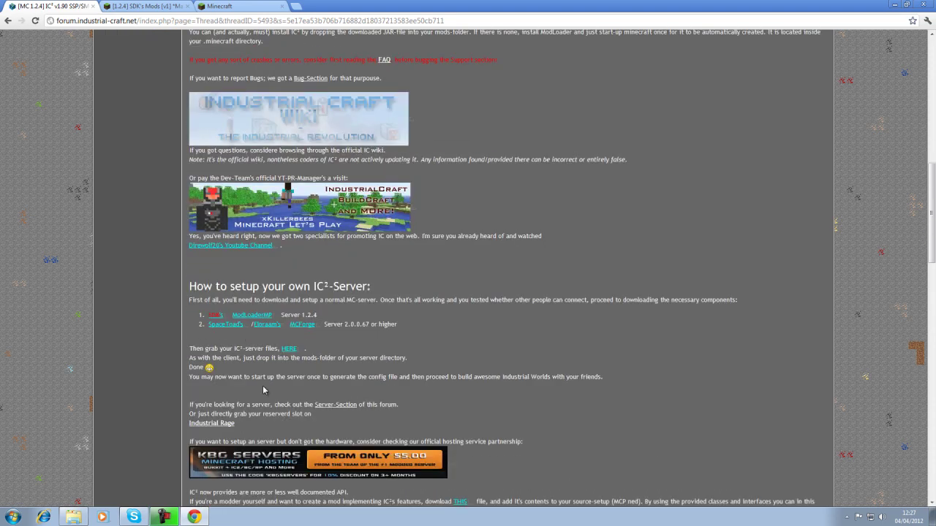
scroll(512, 284, up, 3)
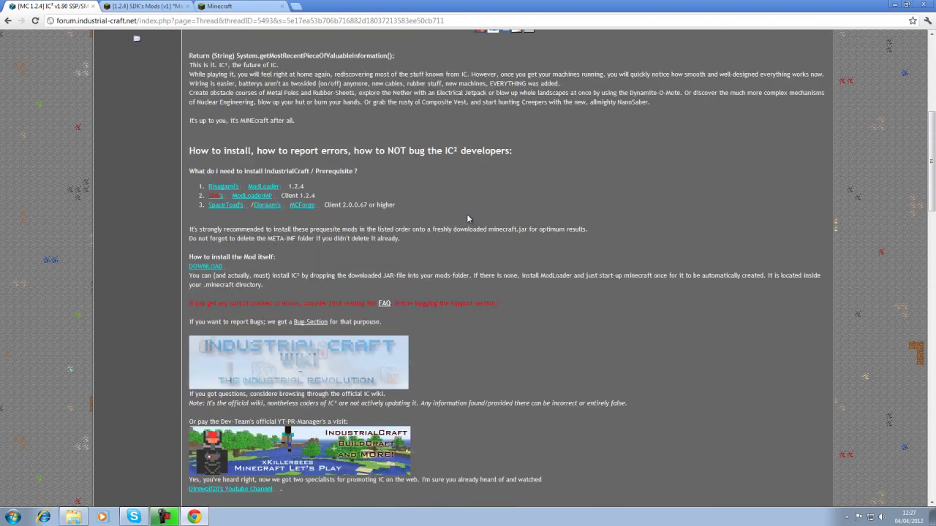
click(897, 5)
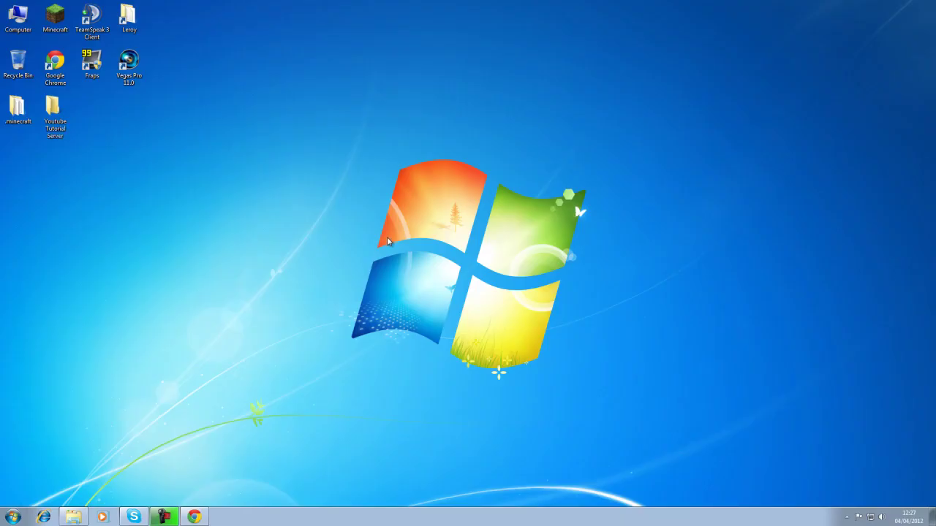
Run %appdata% to reach the Roaming folder and open the .minecraft folder inside it
key(super+r)
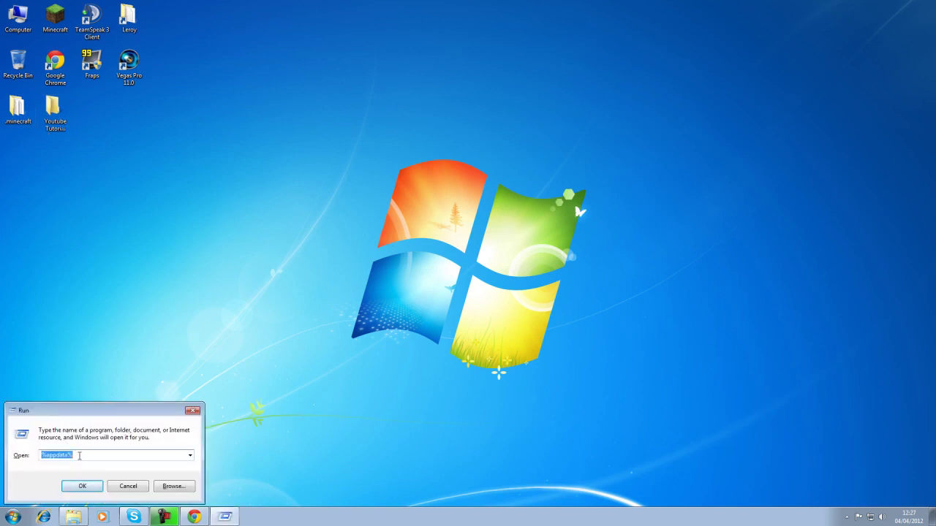
click(79, 455)
click(84, 488)
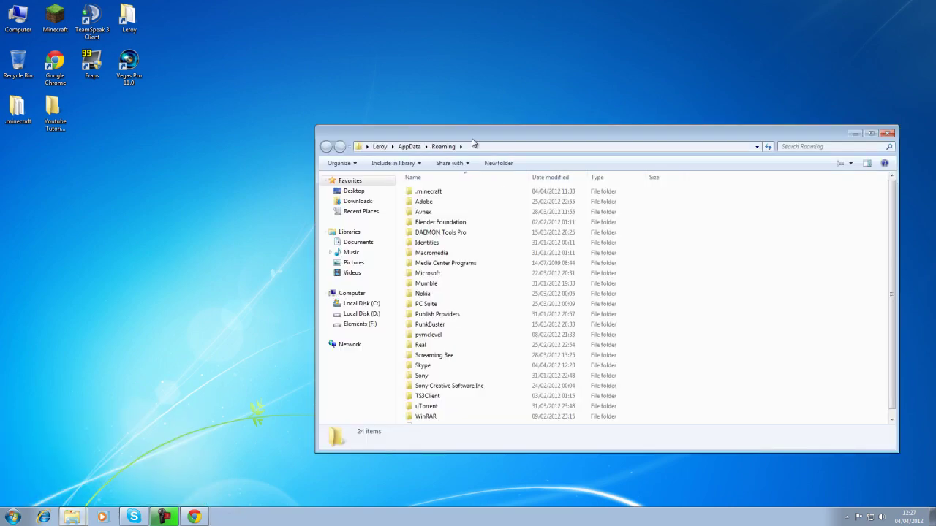
drag(472, 140, 331, 81)
click(447, 135)
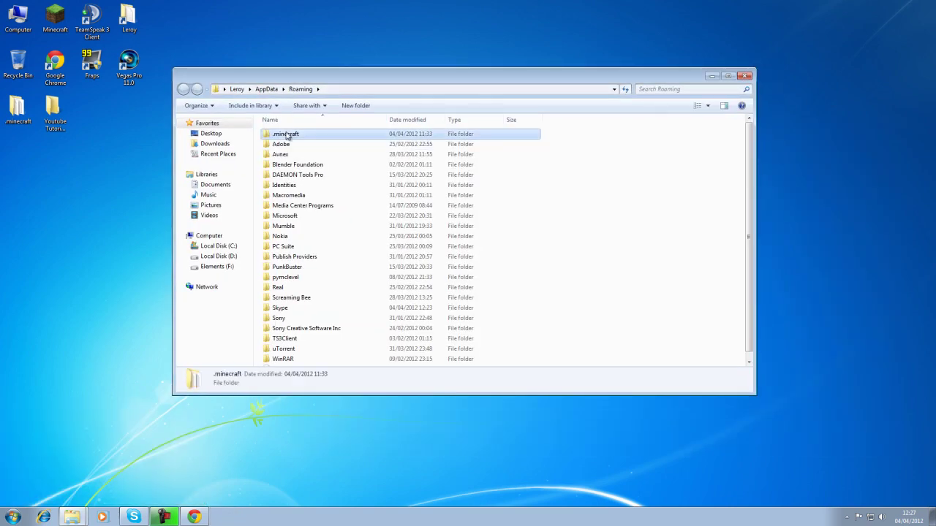
double_click(448, 135)
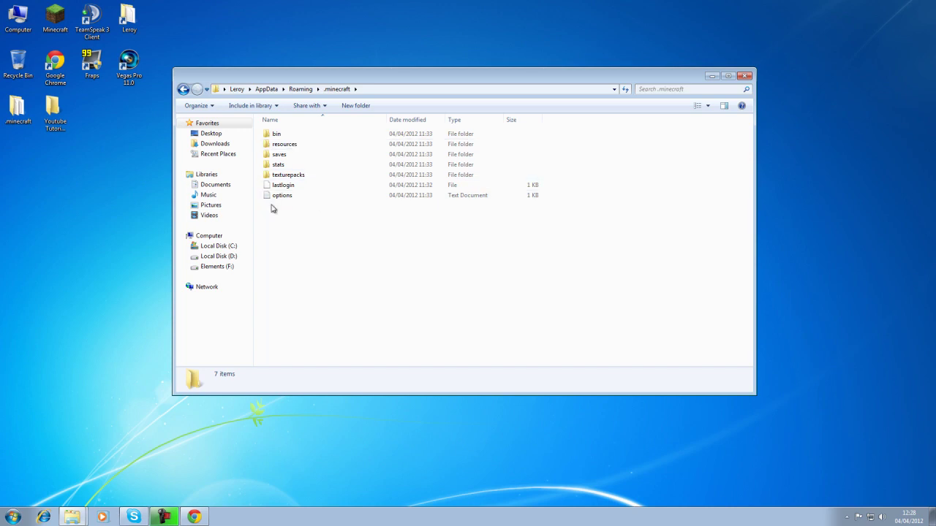
click(183, 89)
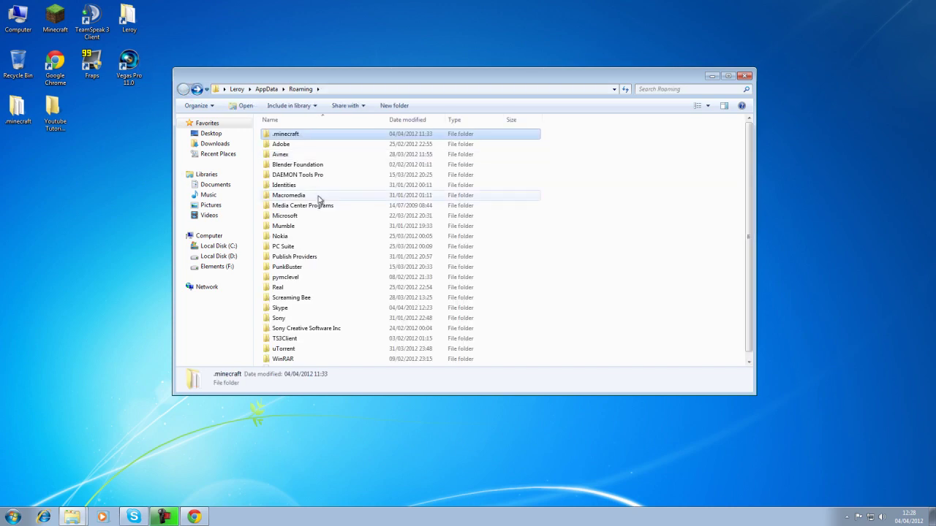
click(293, 138)
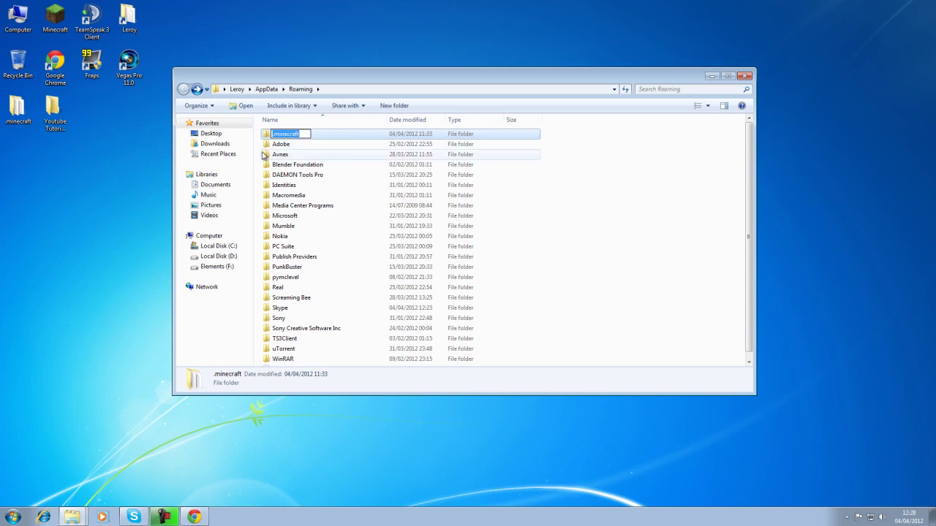
click(22, 111)
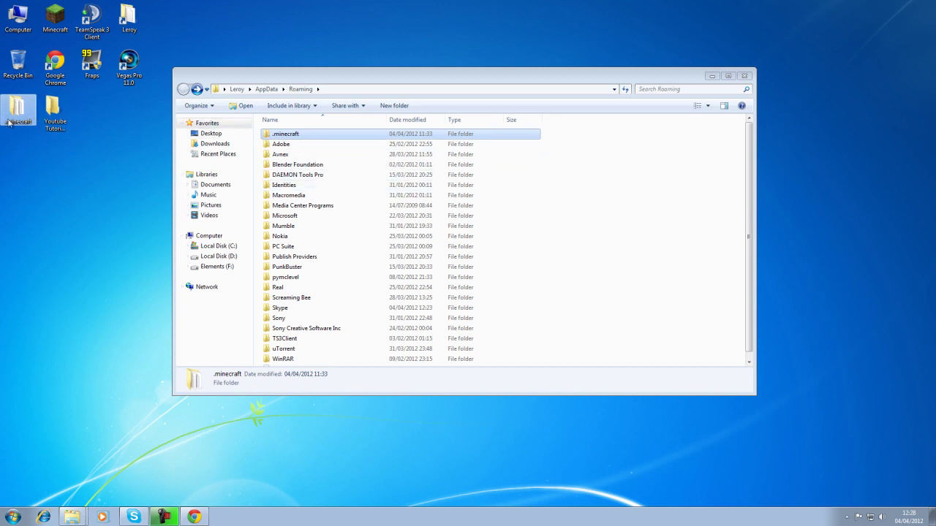
click(279, 137)
click(282, 146)
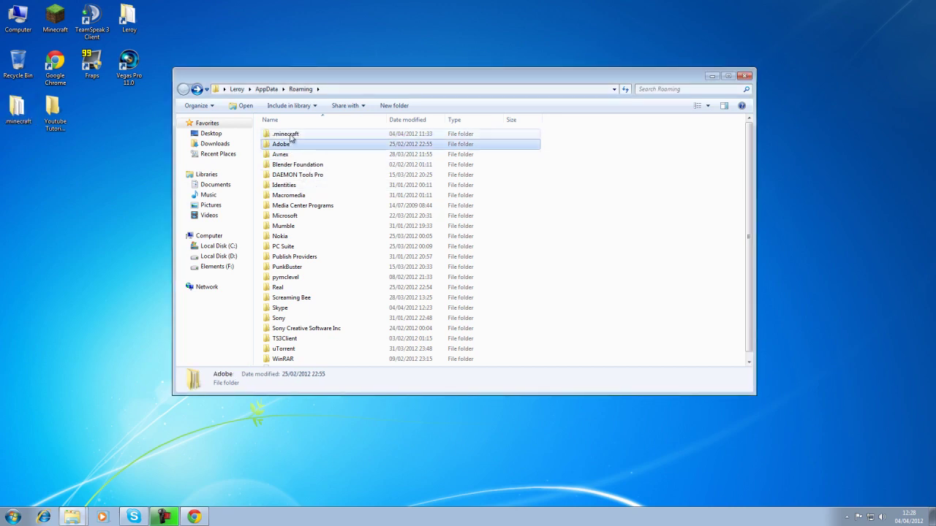
click(59, 22)
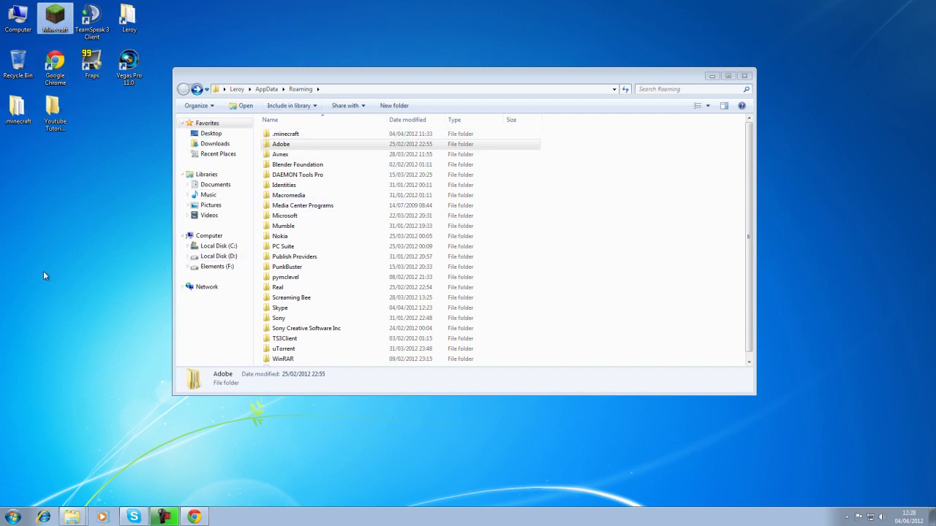
click(282, 236)
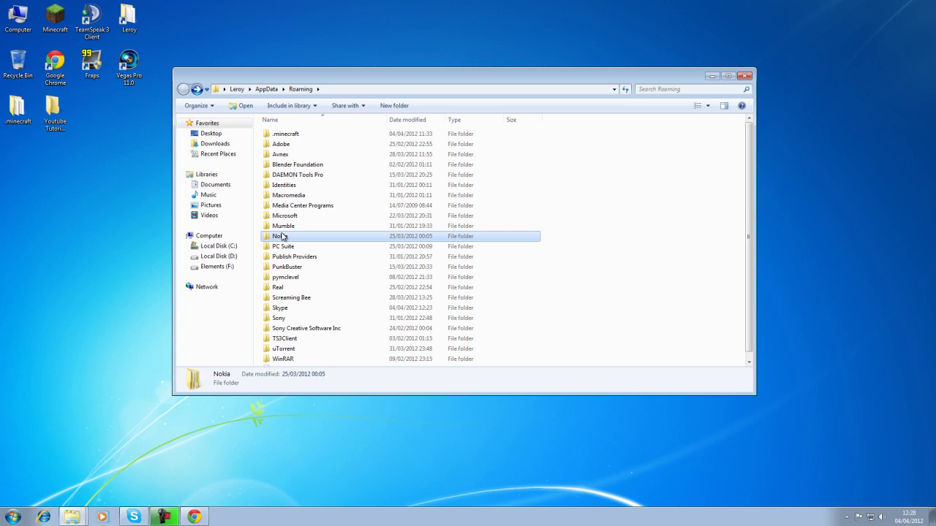
Examine the contents of the bin folder inside .minecraft and return to the .minecraft folder
double_click(284, 134)
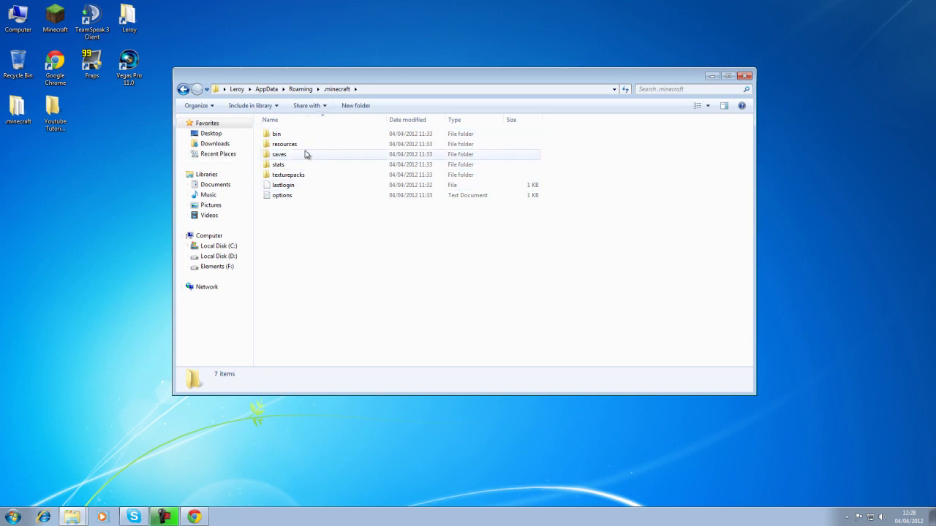
double_click(285, 135)
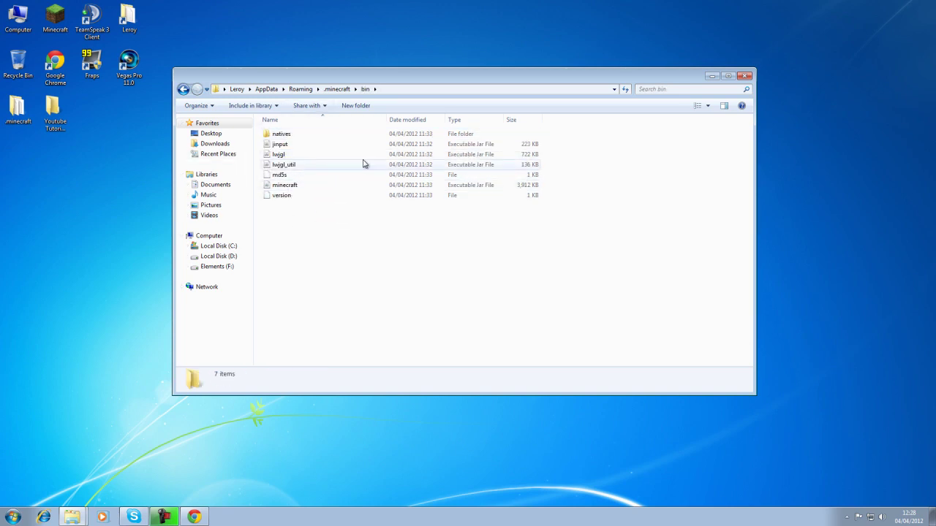
click(183, 89)
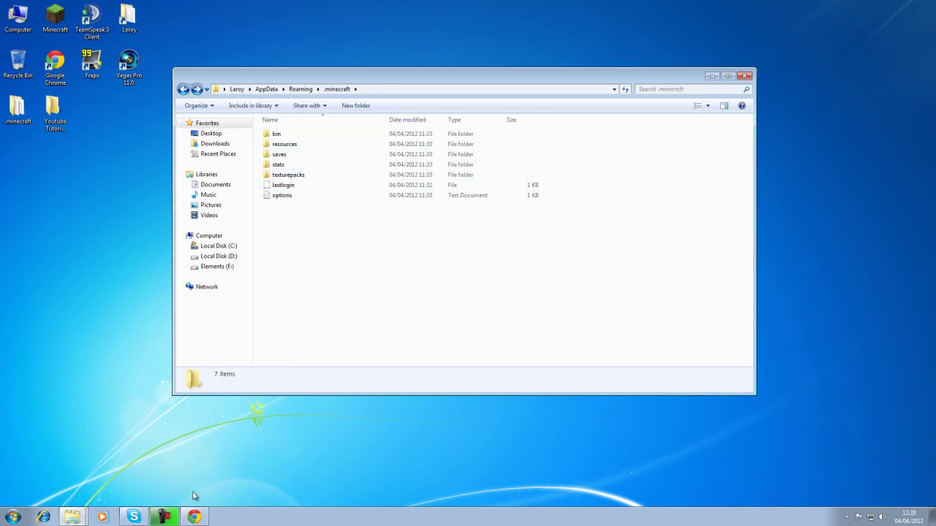
Switch to Chrome and open the ModLoader 1.2.4 link from the IndustrialCraft² prerequisites in a new tab
click(194, 517)
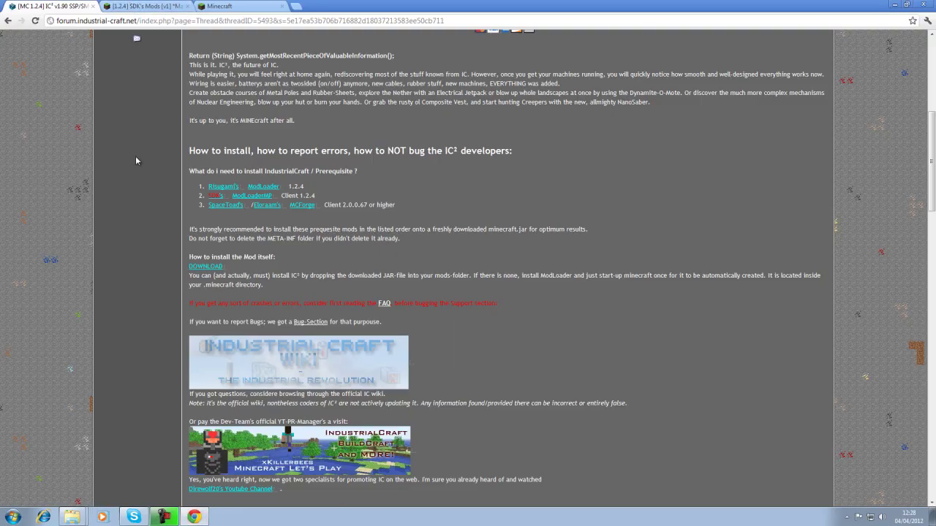
scroll(144, 182, up, 4)
scroll(284, 267, down, 3)
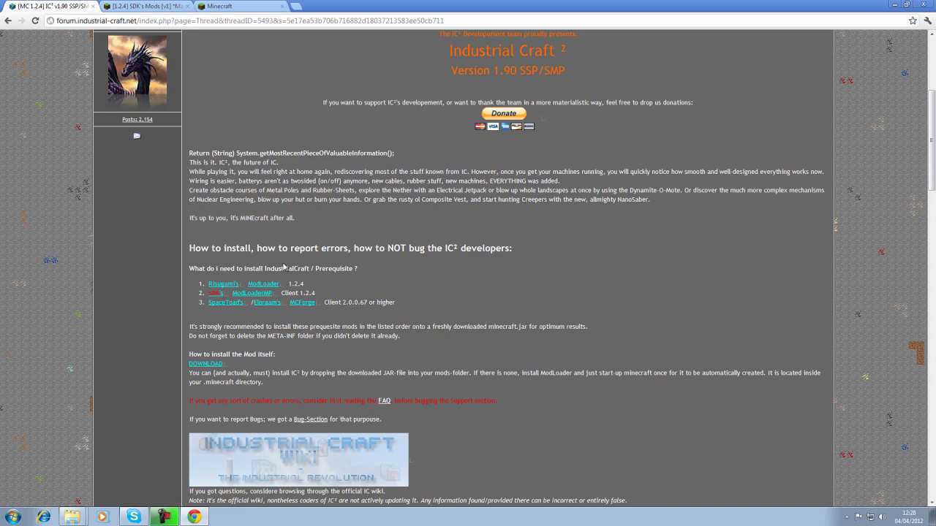
scroll(396, 260, down, 1)
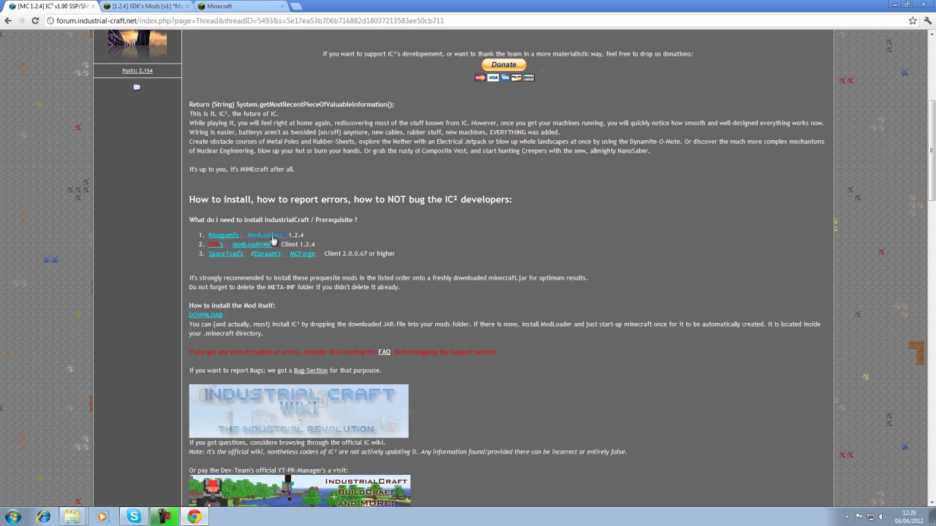
right_click(272, 240)
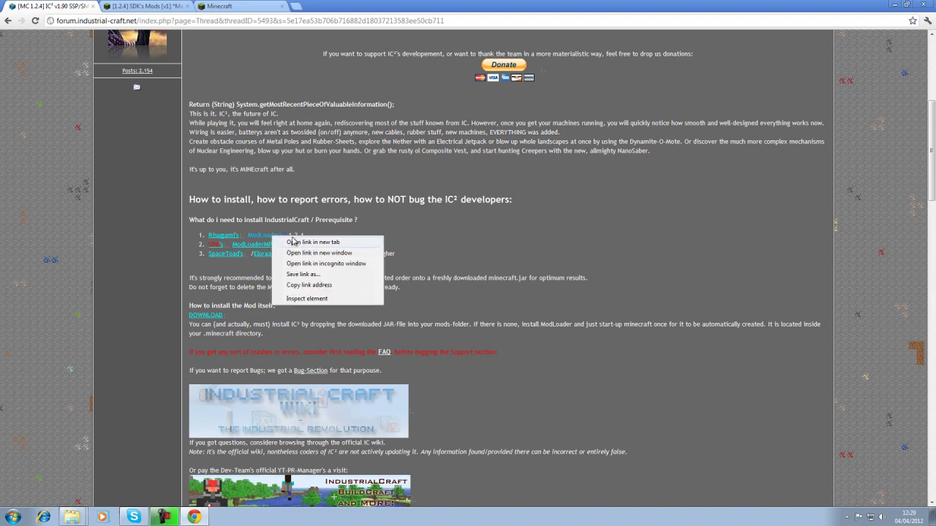
click(285, 243)
click(225, 6)
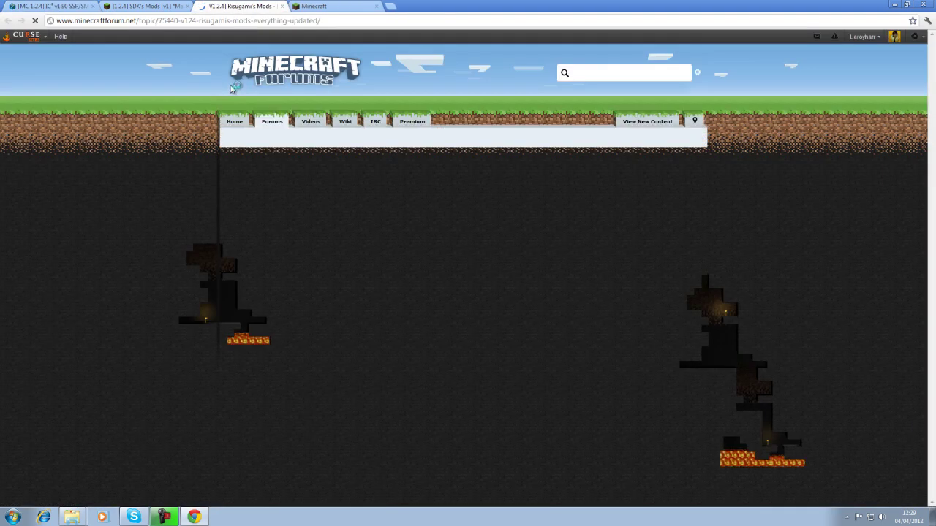
Download ModLoader 1.2.4 through its direct link, close that page and return to the IndustrialCraft² thread
scroll(468, 322, down, 15)
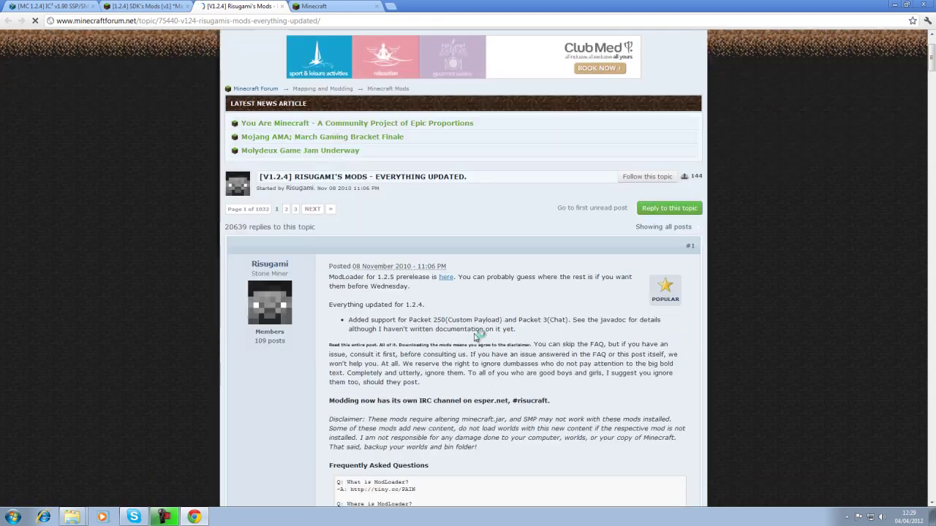
scroll(443, 297, down, 3)
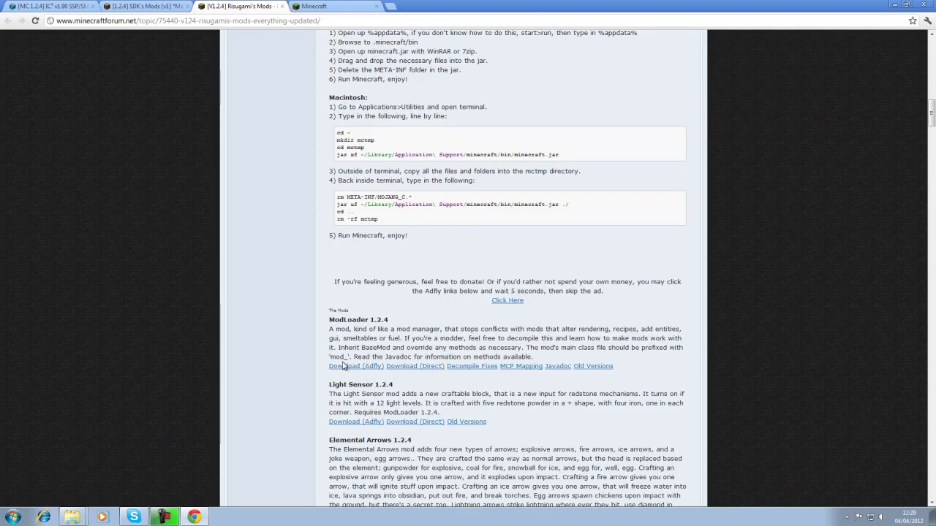
click(417, 369)
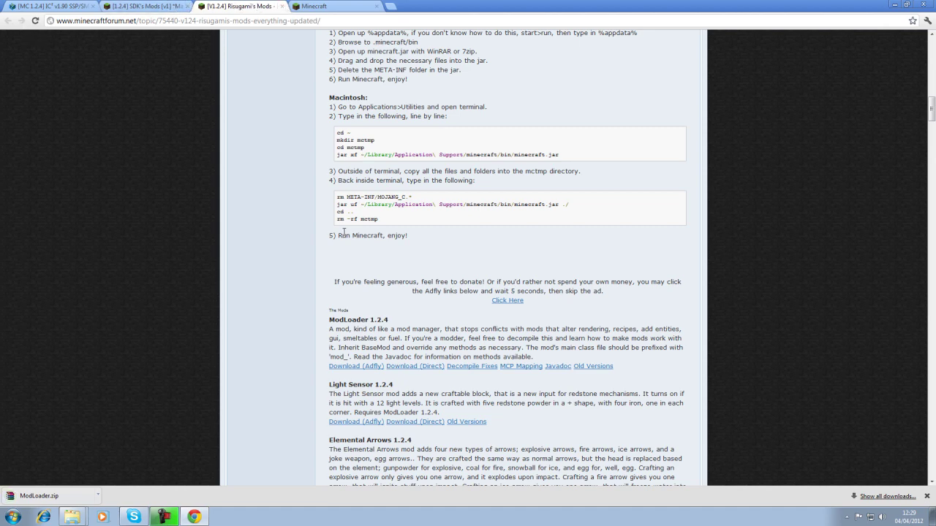
click(281, 6)
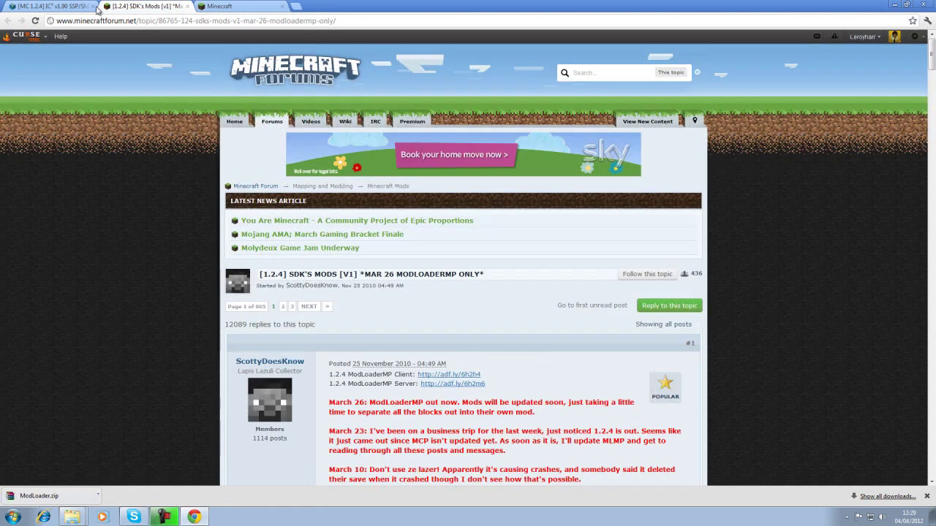
click(96, 9)
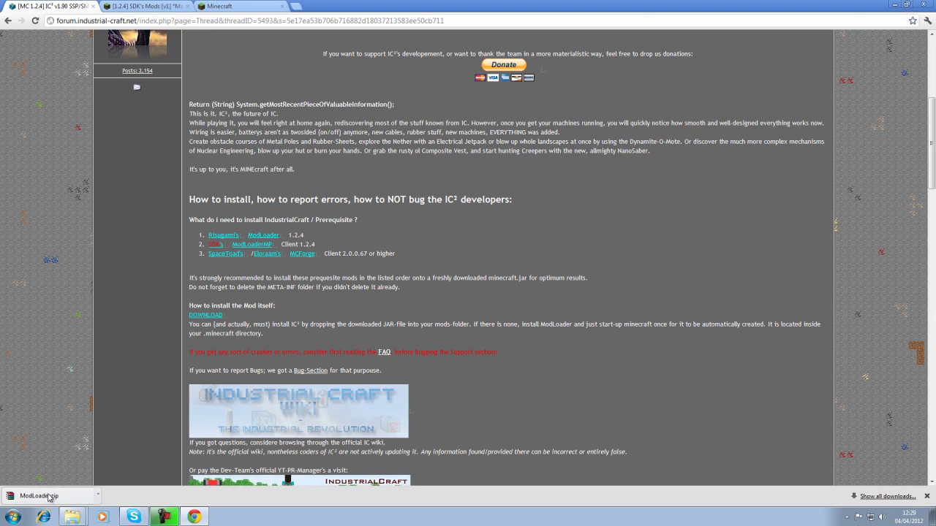
Locate the ModLoader archive in the Downloads folder, then minimize the folder window
click(13, 518)
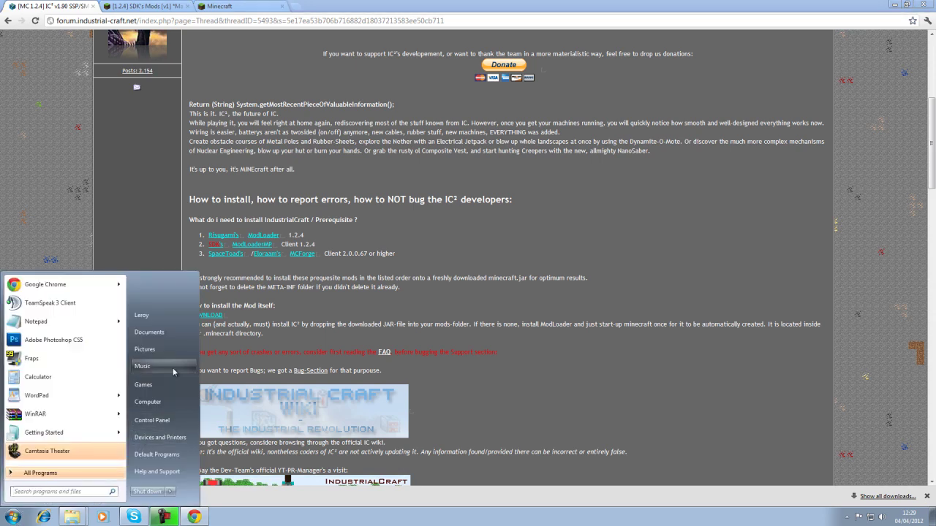
click(149, 402)
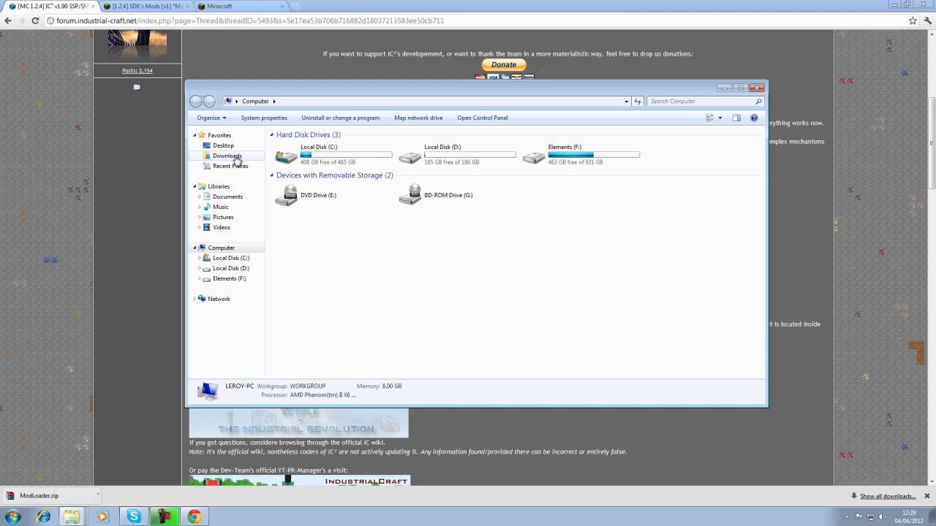
click(237, 157)
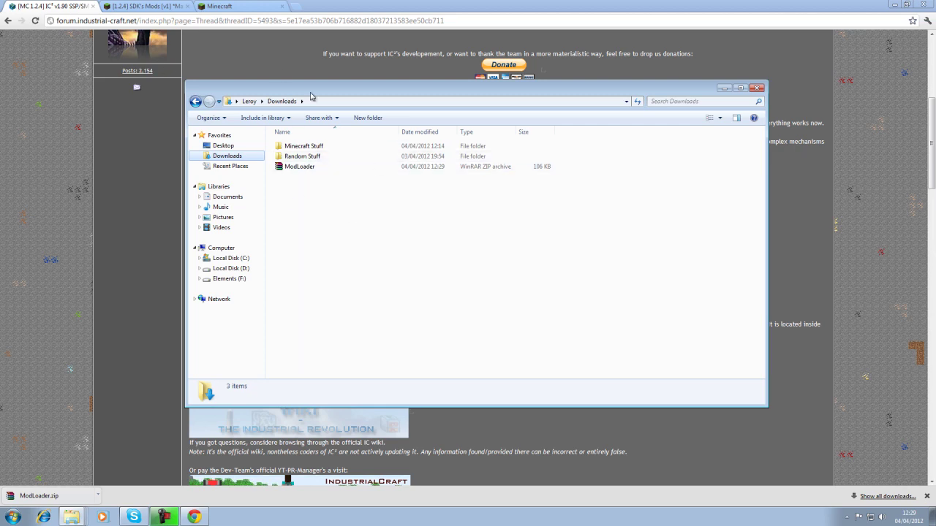
click(299, 168)
click(724, 89)
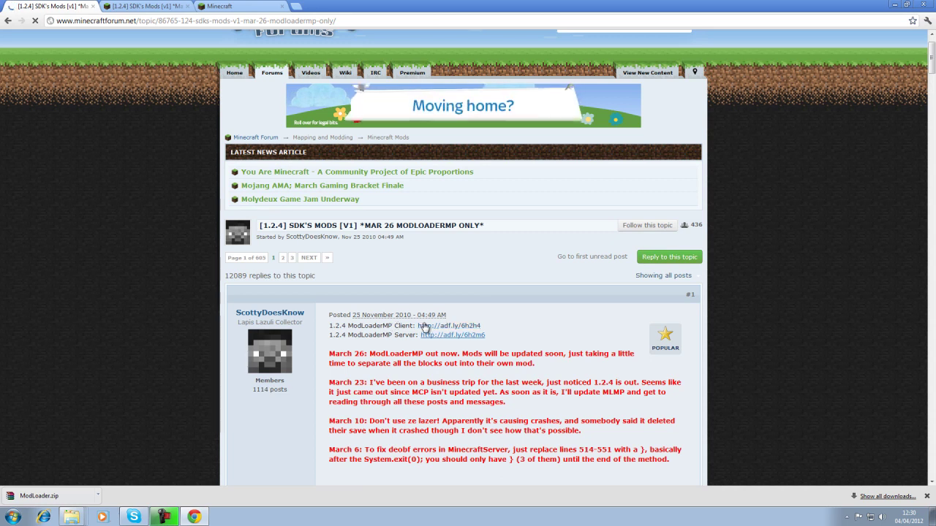
Download the ModLoaderMP 1.2.4 client through its adf.ly link, skipping the ad, and return to the IndustrialCraft² thread
click(447, 327)
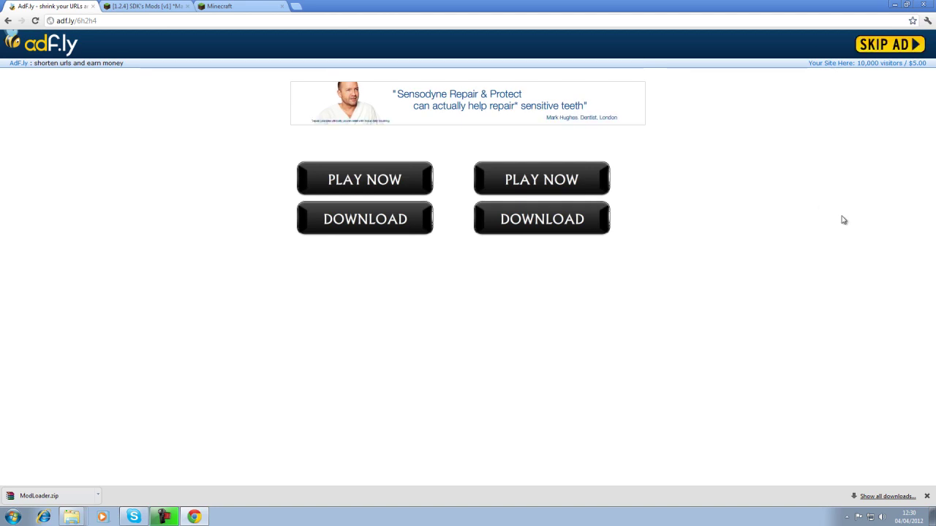
click(887, 51)
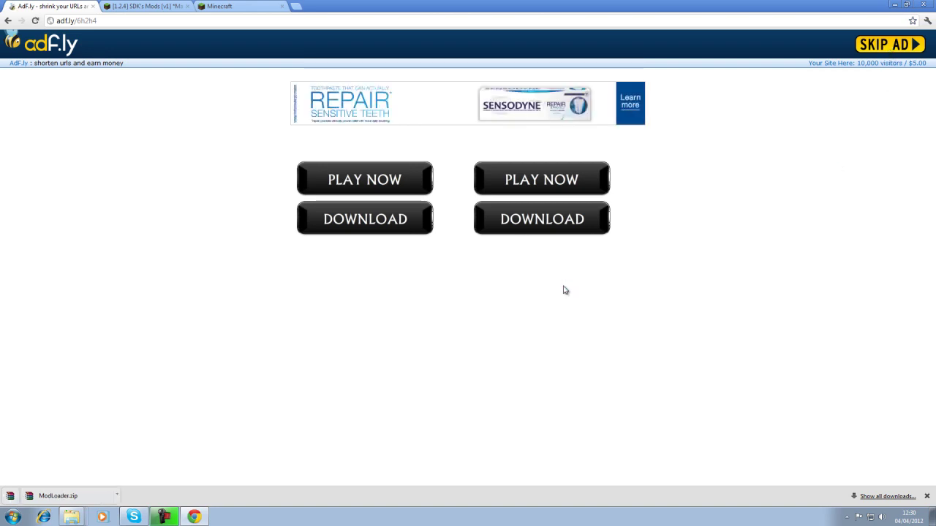
click(7, 20)
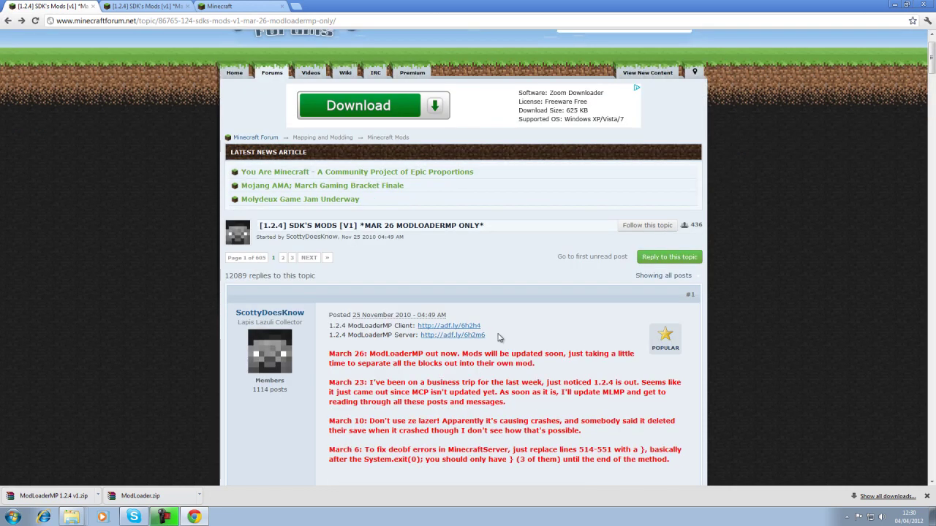
click(8, 21)
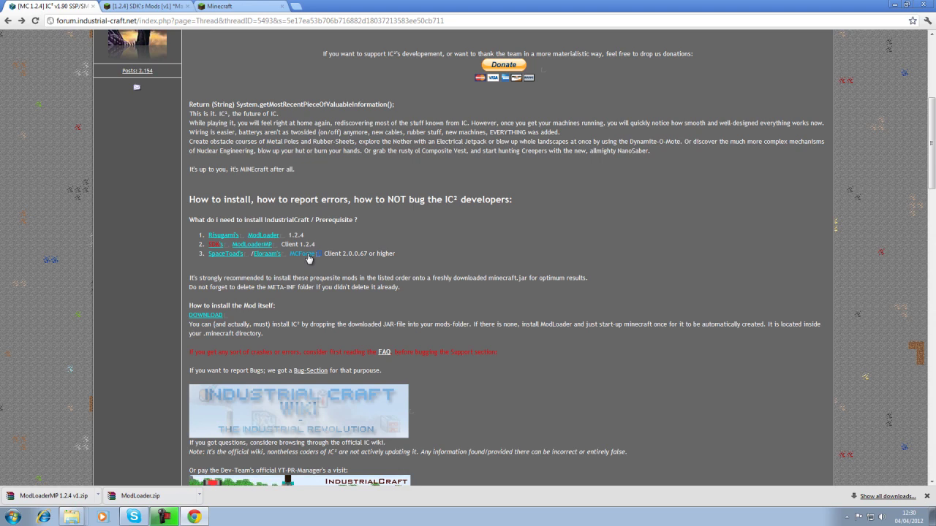
Open the MCForge link in a new tab, download minecraftforge-client-2.0.0.68.zip, close that tab and return to the IndustrialCraft² thread
right_click(308, 259)
click(317, 263)
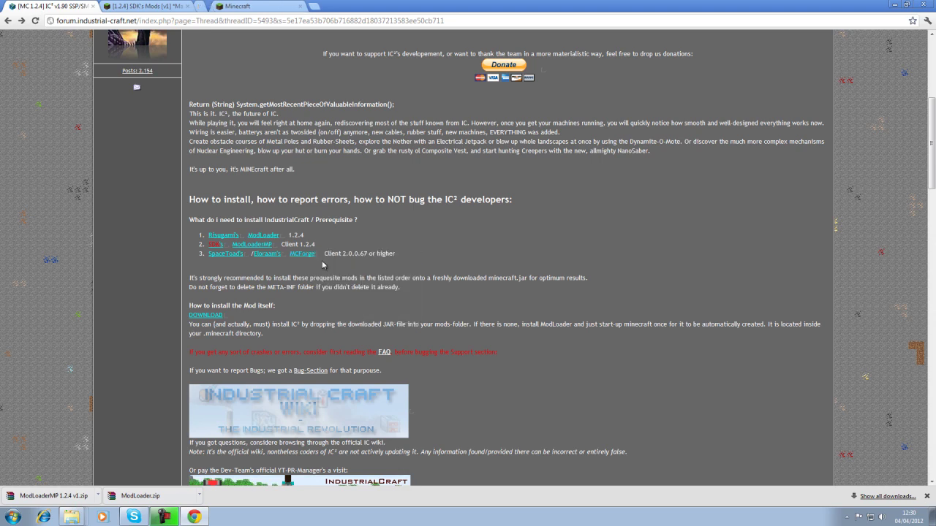
click(238, 6)
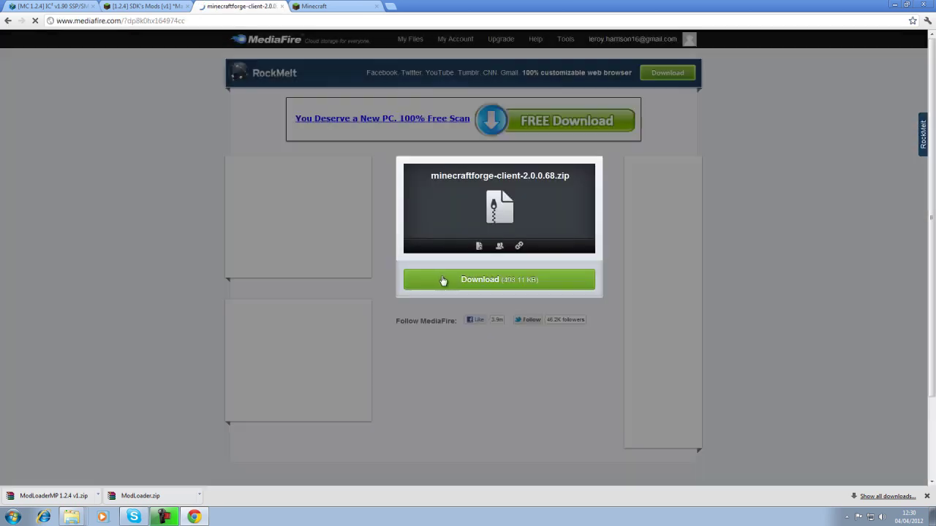
click(443, 280)
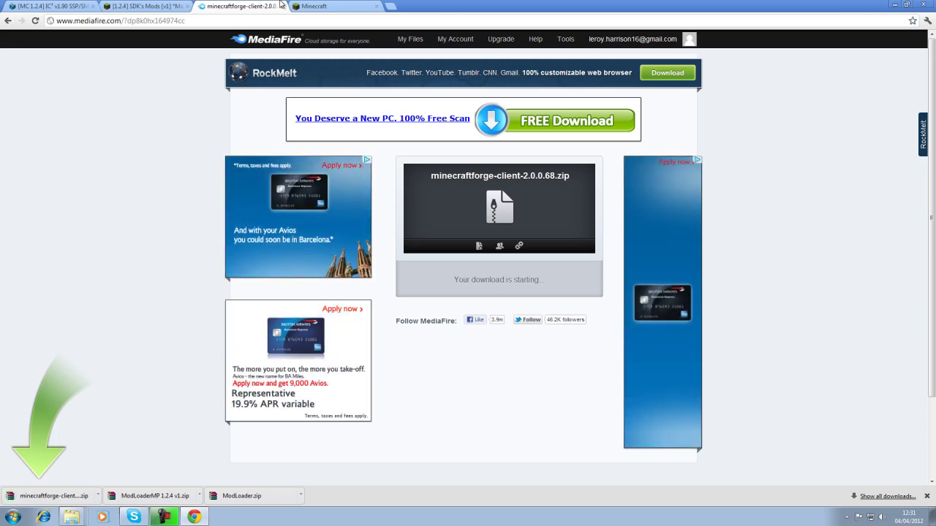
click(281, 6)
click(45, 5)
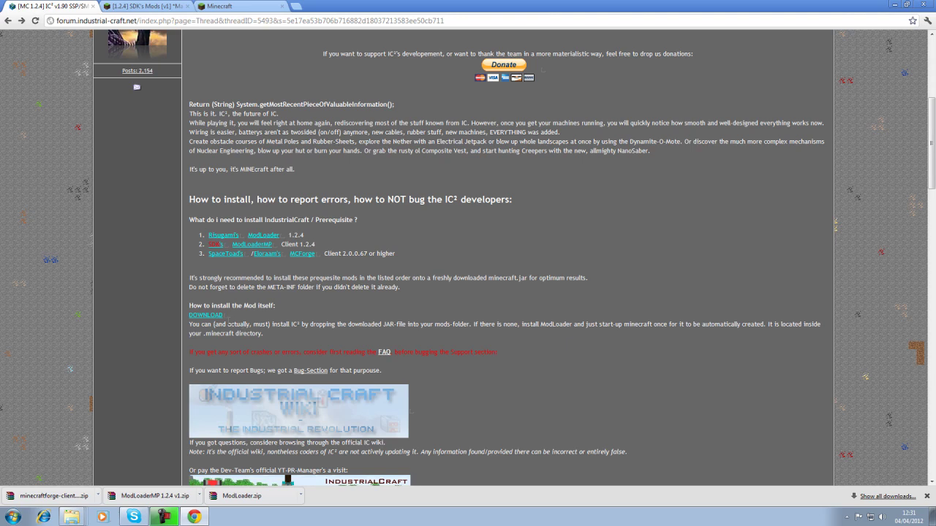
Open the IndustrialCraft² mod download link from the thread in a new tab and show that page
right_click(203, 319)
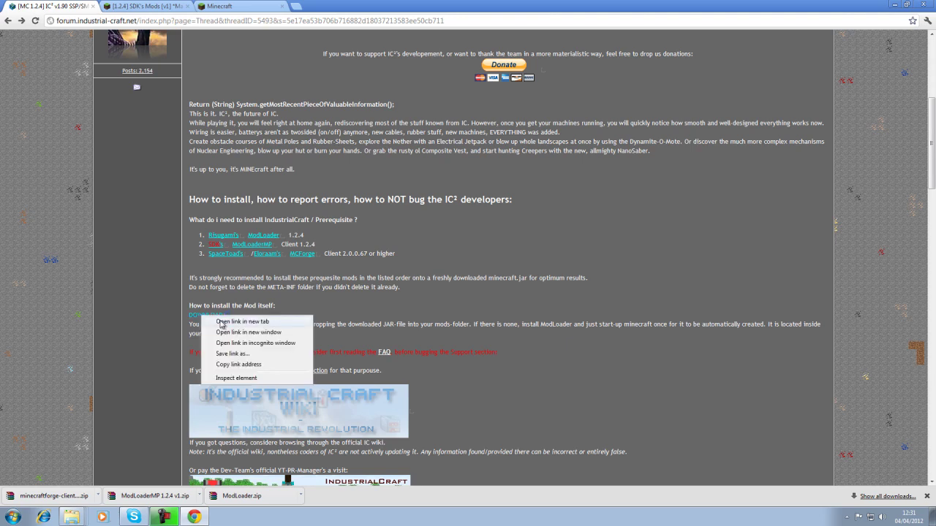
click(223, 321)
click(234, 5)
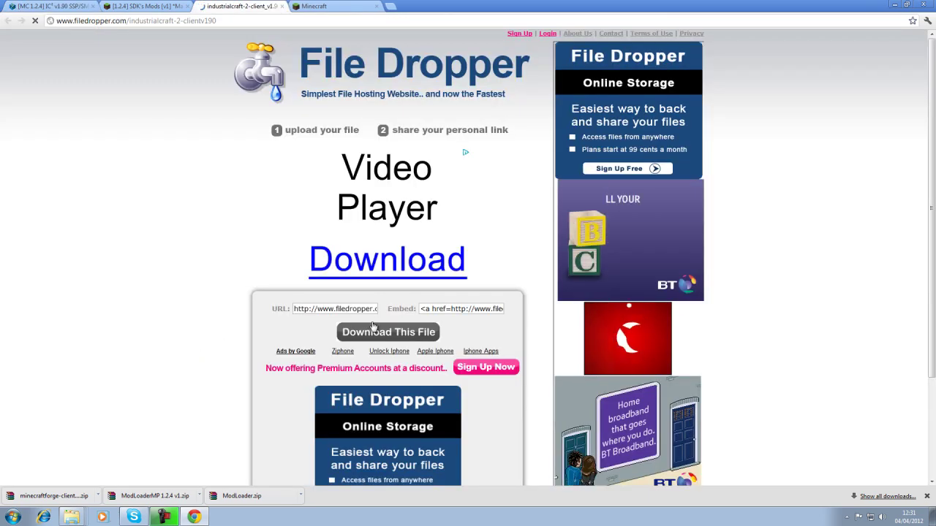
Request the IndustrialCraft² client v1.90 file, enter the CAPTCHA verification code, and keep the downloaded jar
click(350, 330)
click(374, 373)
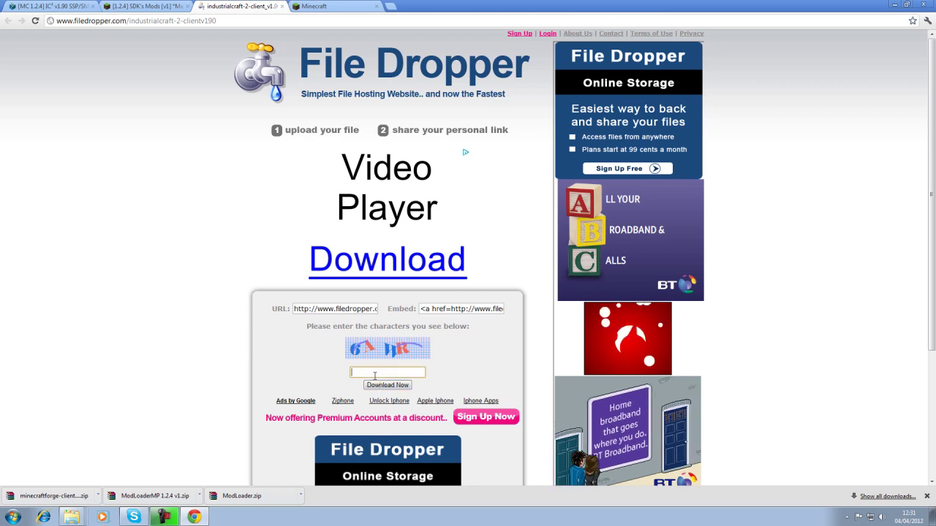
text(6a)
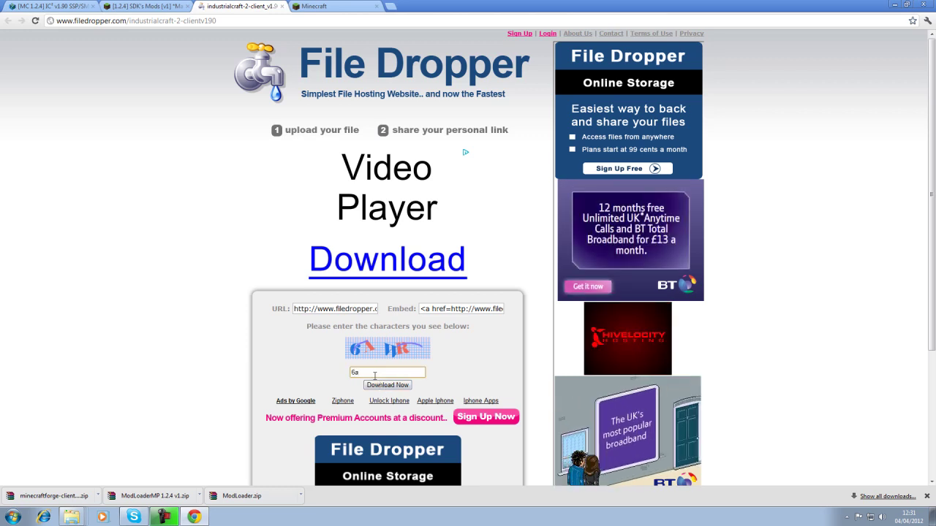
text(wr)
key(Return)
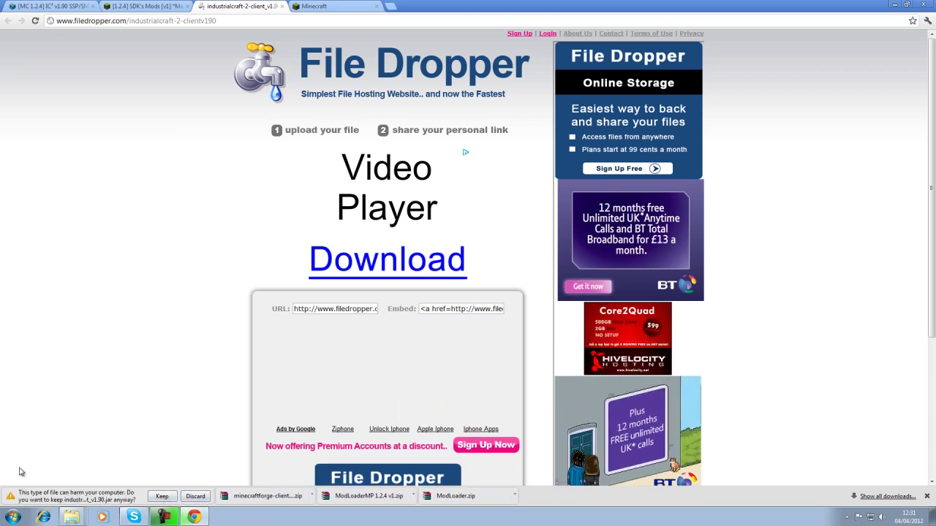
click(161, 497)
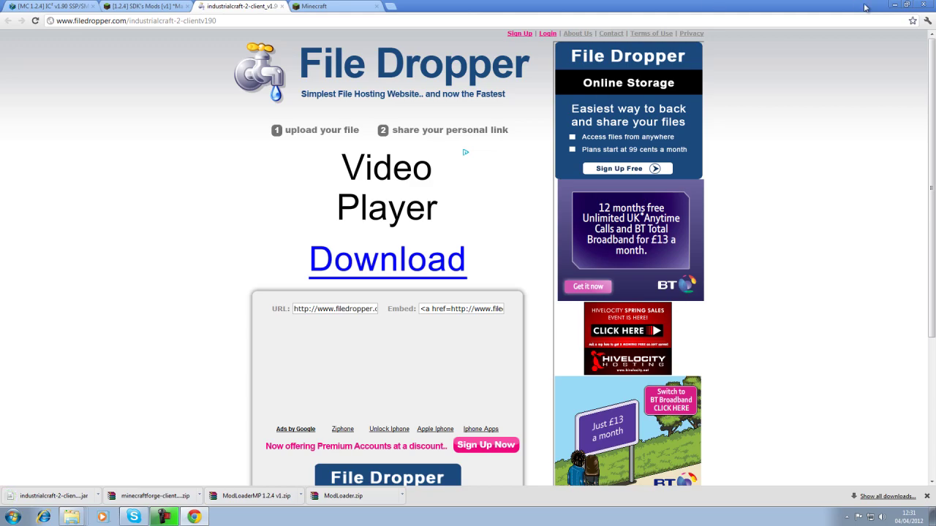
Minimize Chrome, bring up the Downloads folder and check the Forge, ModLoader, ModLoaderMP and IndustrialCraft² files
click(892, 5)
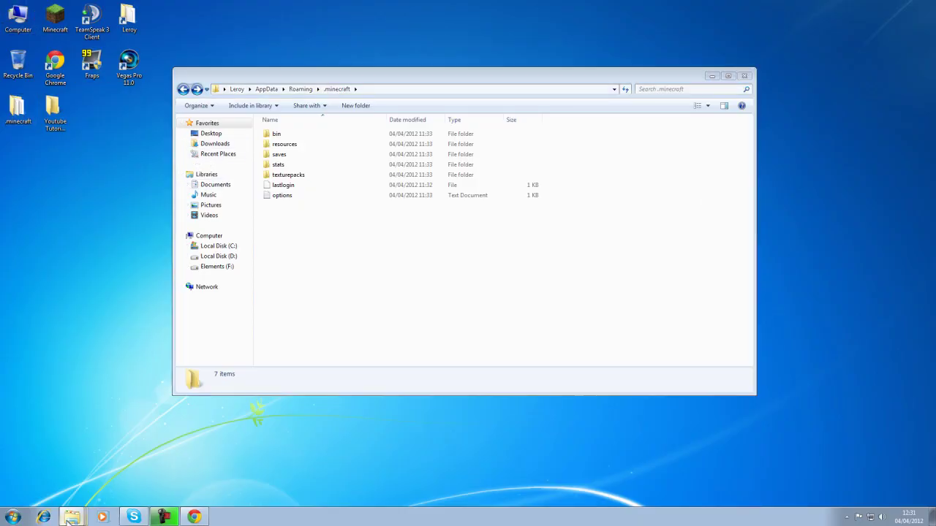
click(73, 461)
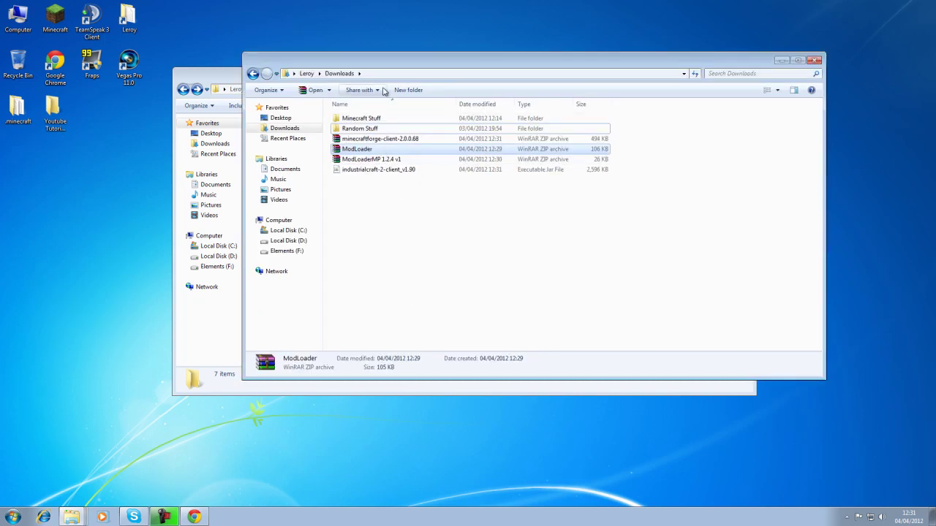
mouse_move(384, 64)
mouse_down()
mouse_move(382, 37)
mouse_move(376, 80)
mouse_up()
click(394, 257)
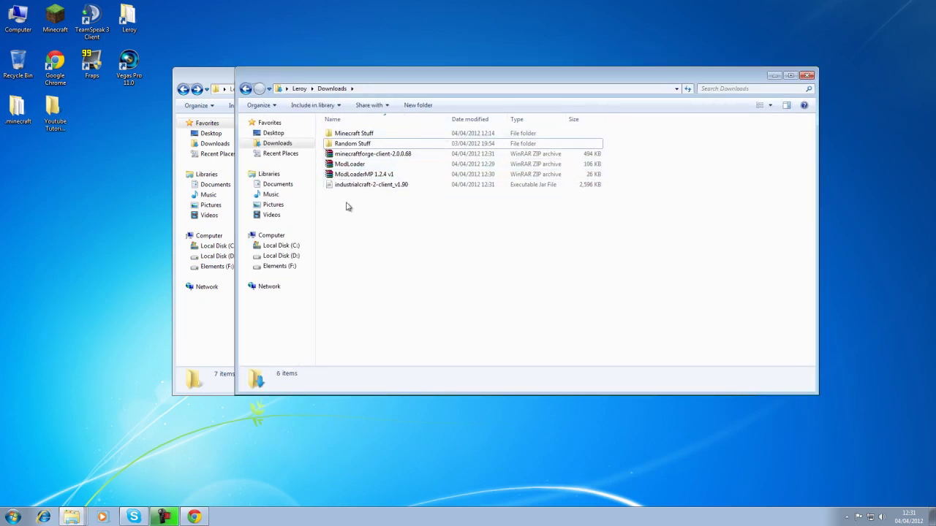
drag(347, 205, 329, 150)
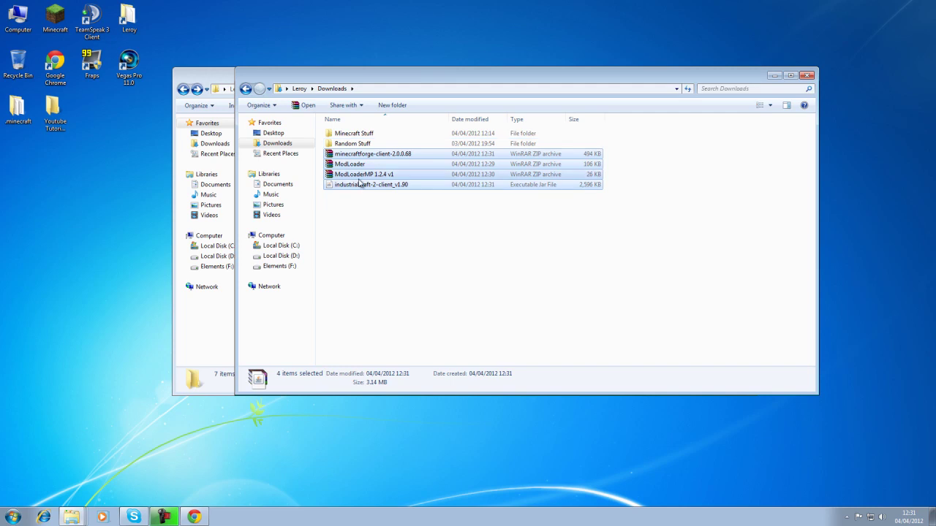
click(372, 251)
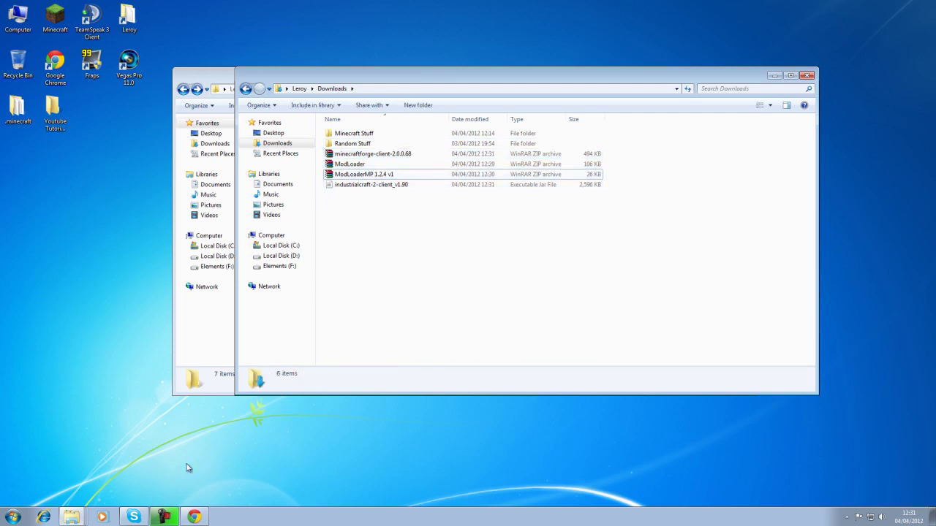
Arrange the Downloads and .minecraft folder windows side by side, each filling half the screen
click(78, 520)
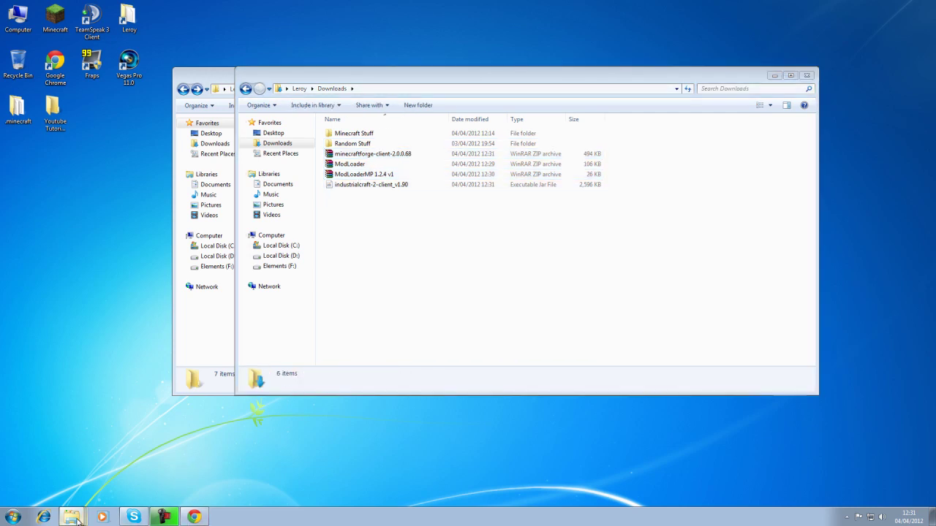
click(90, 483)
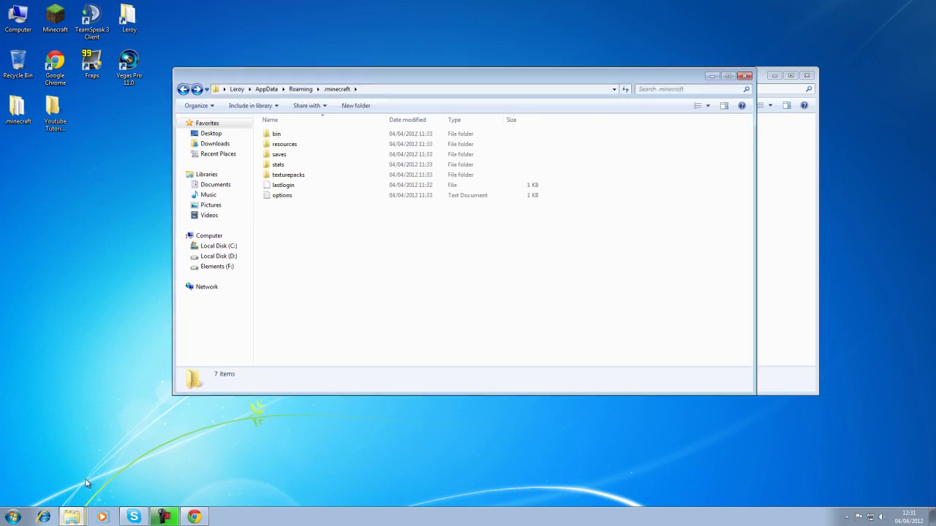
drag(386, 78, 935, 80)
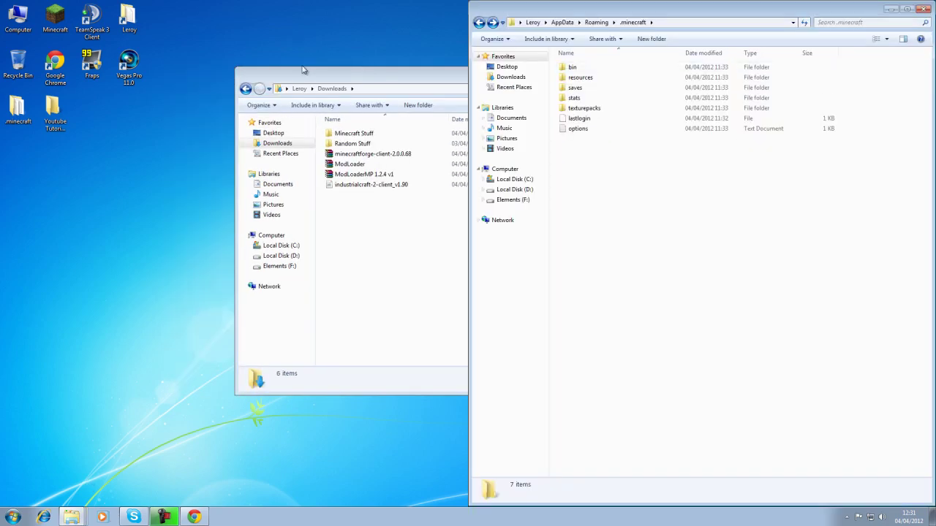
drag(358, 82, 0, 88)
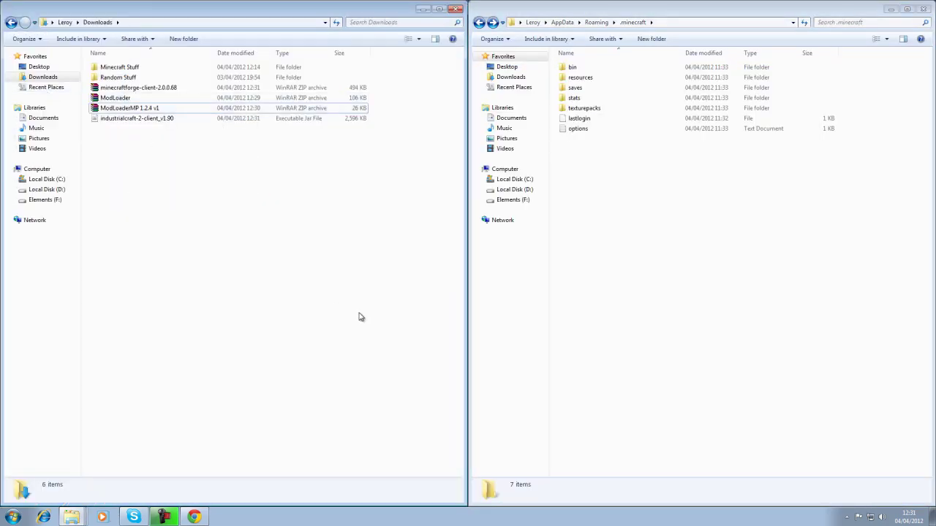
Open the bin folder inside .minecraft and open minecraft.jar as an archive in 7-Zip
double_click(604, 68)
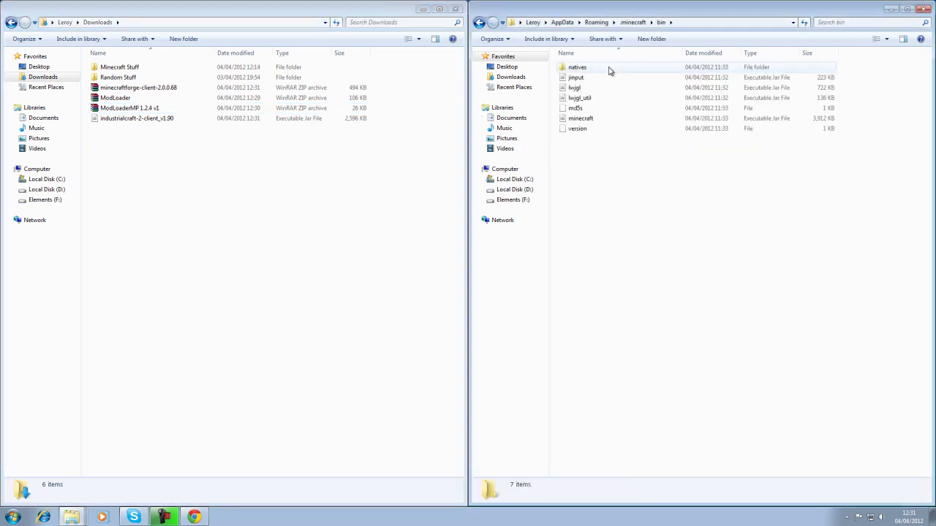
click(581, 120)
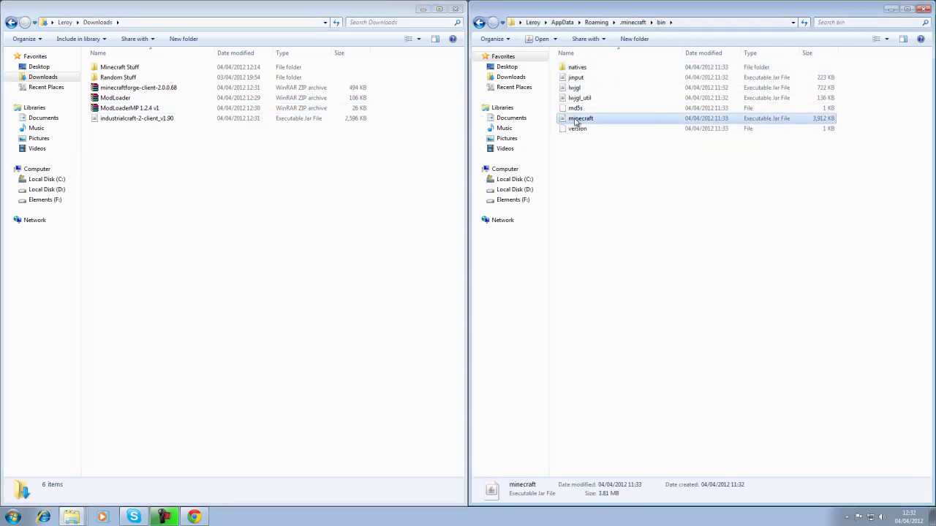
right_click(583, 122)
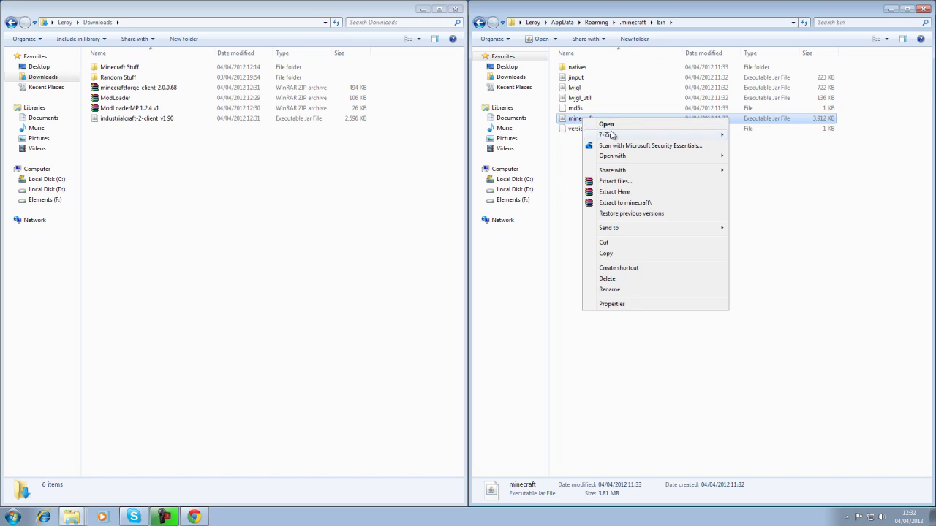
mouse_move(611, 135)
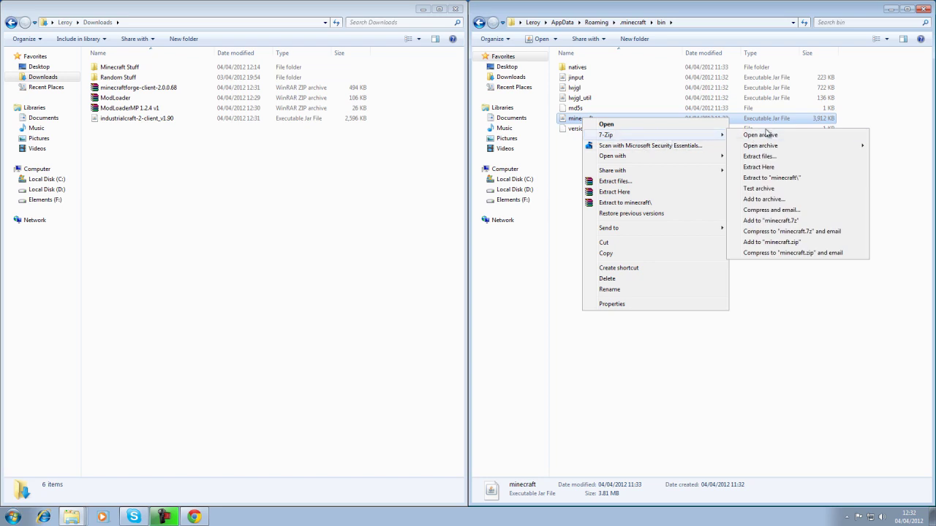
click(767, 135)
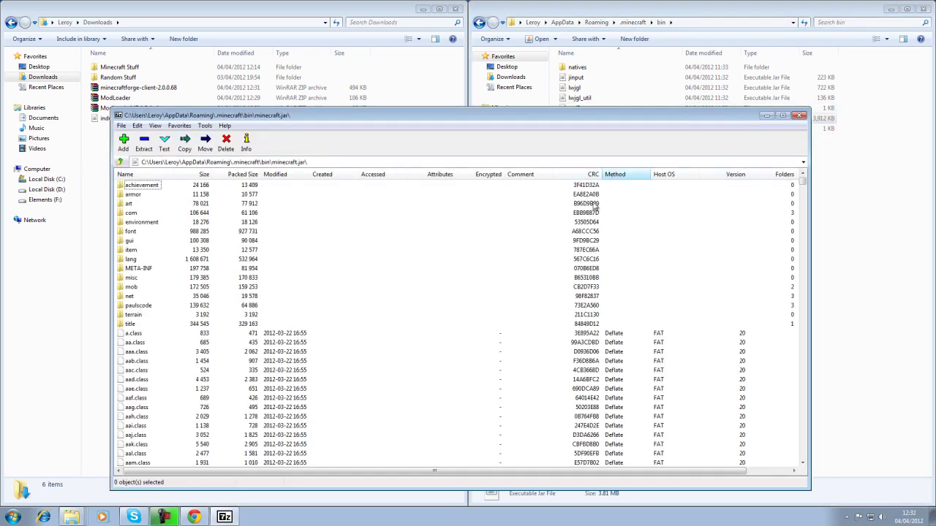
Delete the META-INF folder from the minecraft.jar archive and confirm the deletion
click(120, 269)
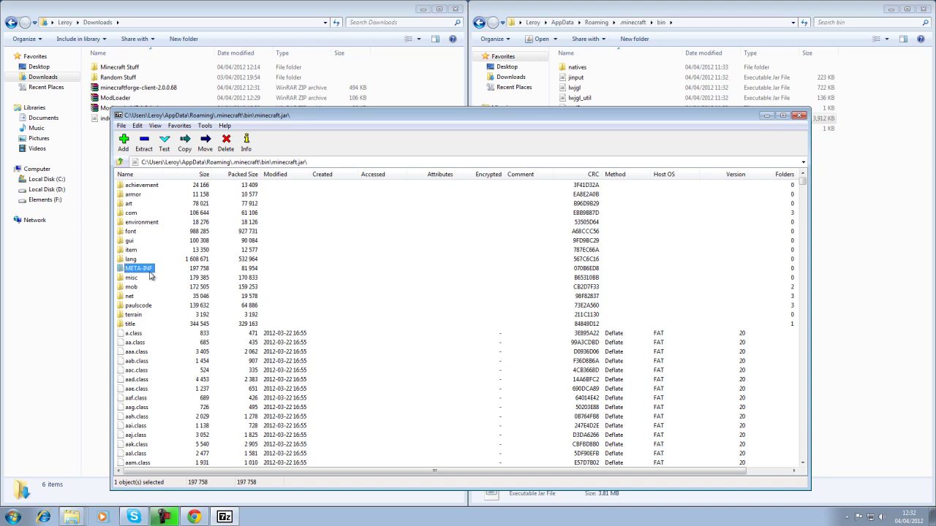
click(134, 279)
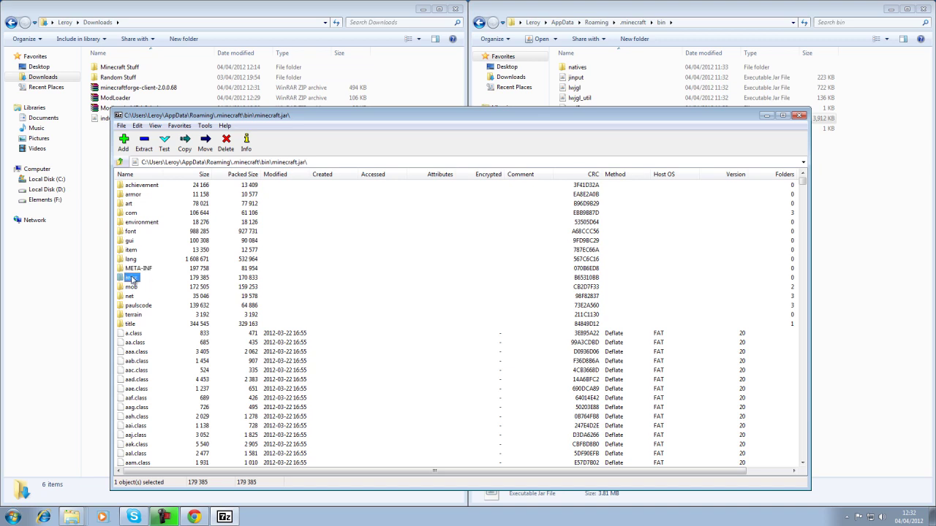
click(136, 269)
key(Delete)
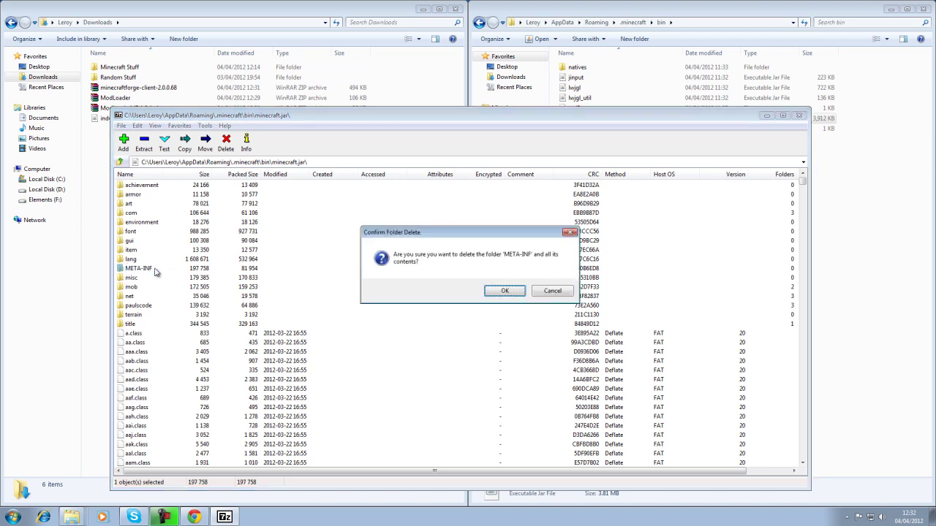
click(505, 290)
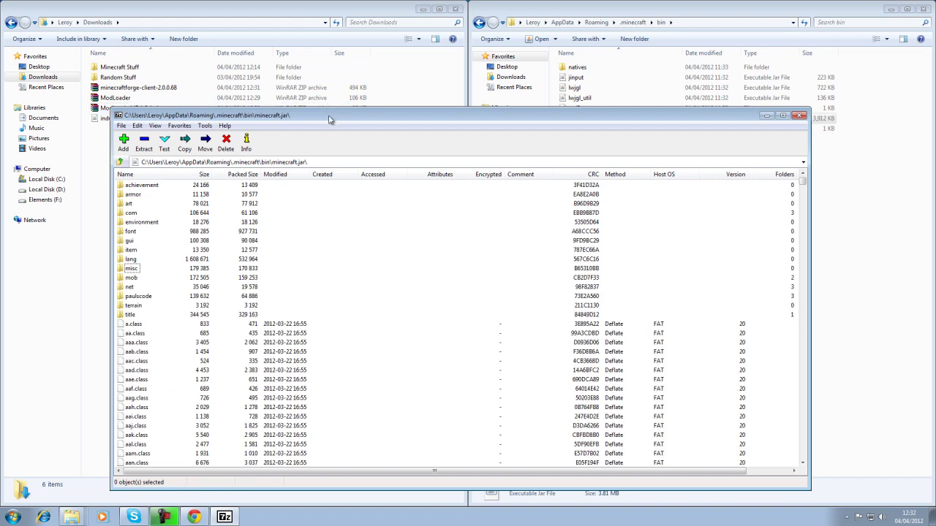
Move the 7-Zip window aside so the downloaded mod files in the Downloads folder are uncovered
drag(330, 120, 357, 77)
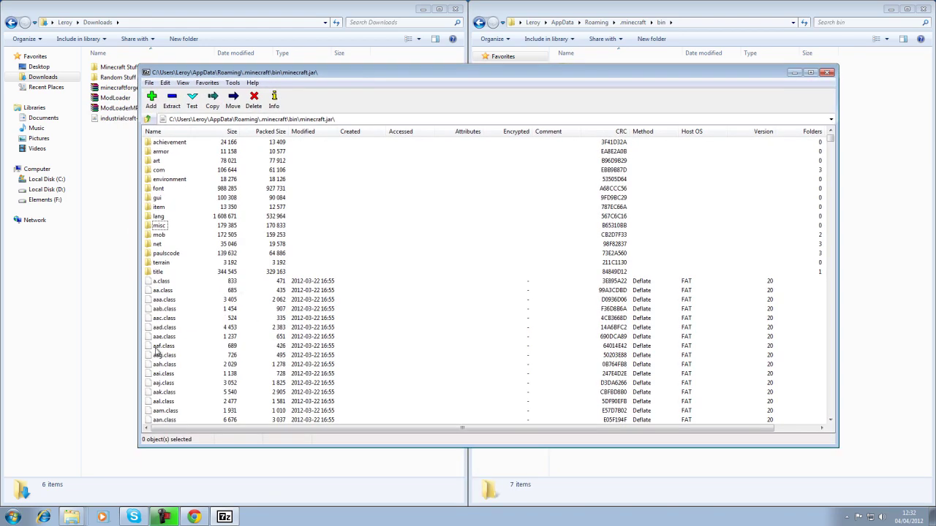
click(164, 217)
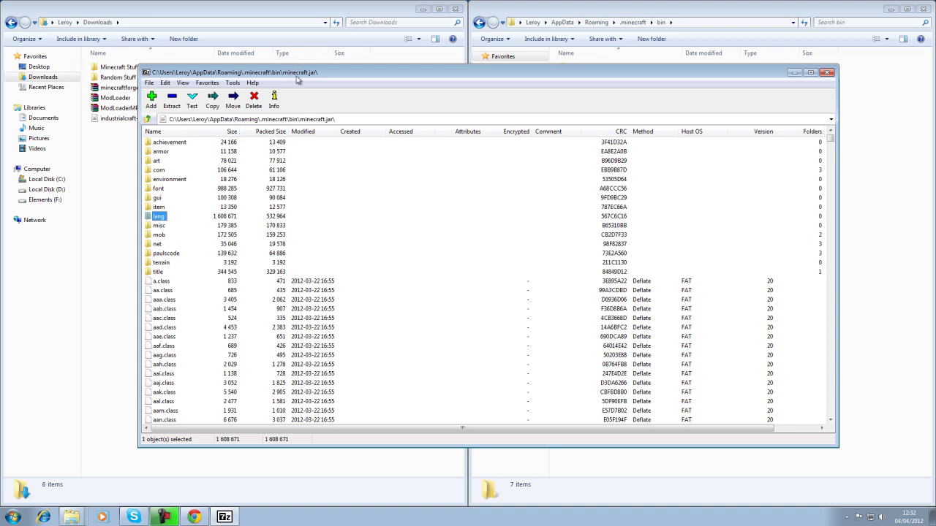
drag(305, 77, 379, 78)
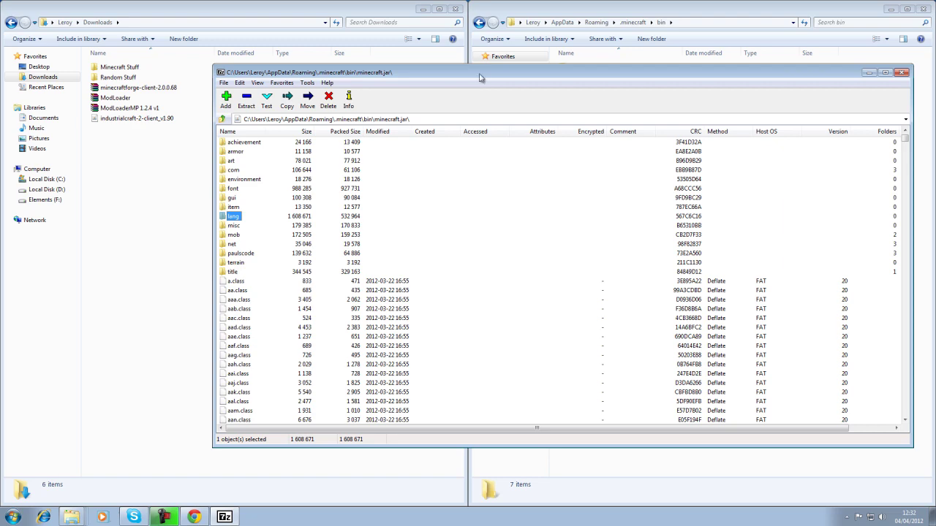
Dock the minecraft.jar archive window beside the Downloads window and check the prerequisite mods' install order on the IndustrialCraft² forum page in Chrome
drag(480, 77, 933, 77)
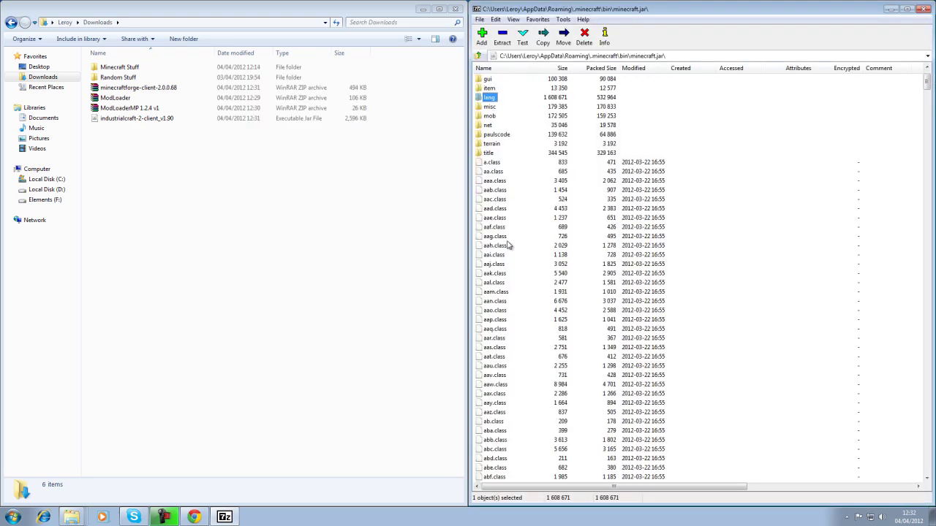
click(148, 109)
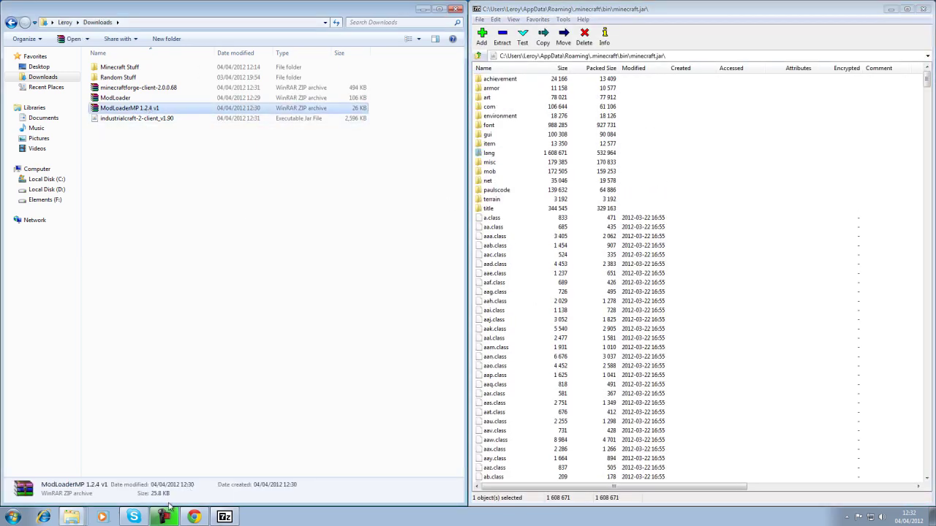
click(194, 517)
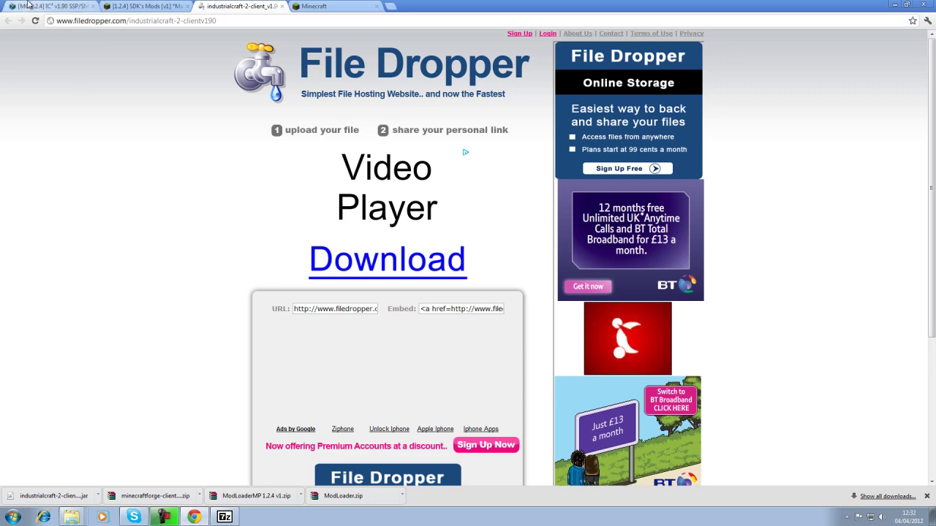
click(28, 6)
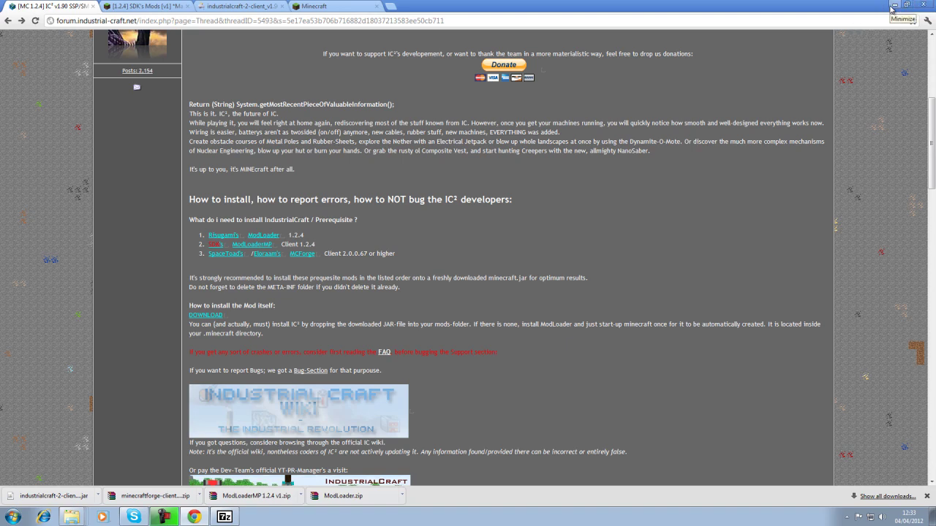
click(893, 6)
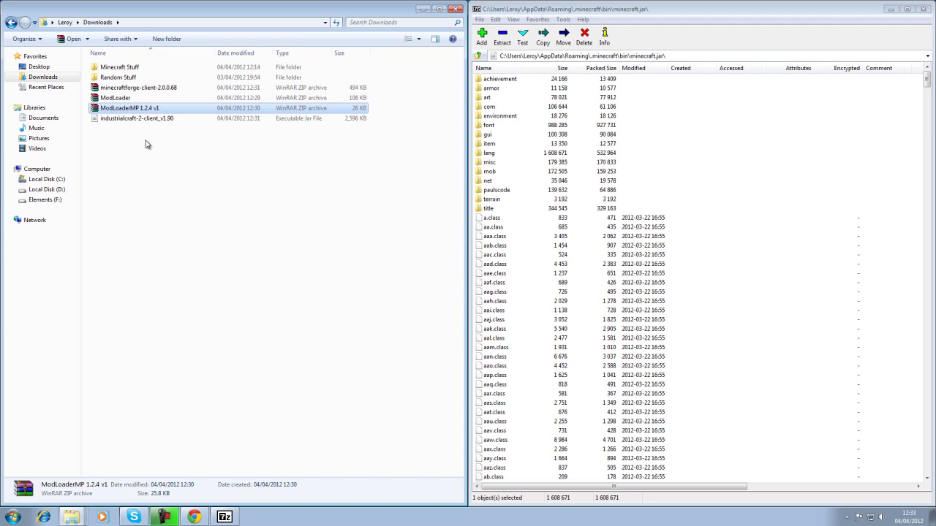
Extract the ModLoader ZIP archive into its own ModLoader folder inside Downloads
click(120, 99)
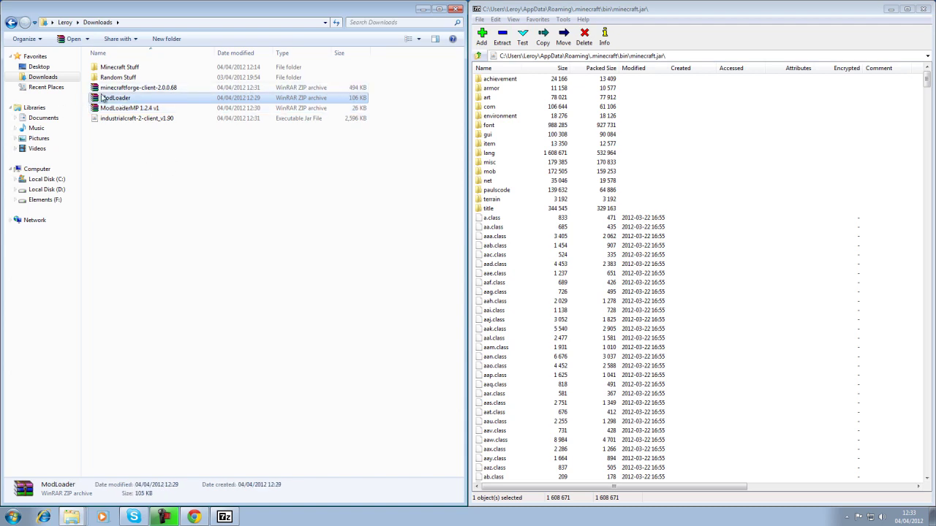
right_click(103, 97)
click(121, 111)
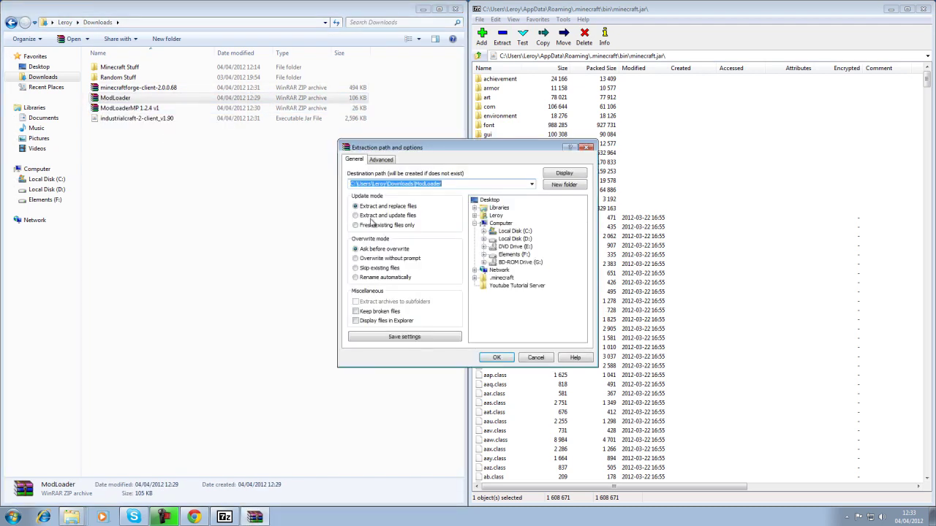
click(495, 358)
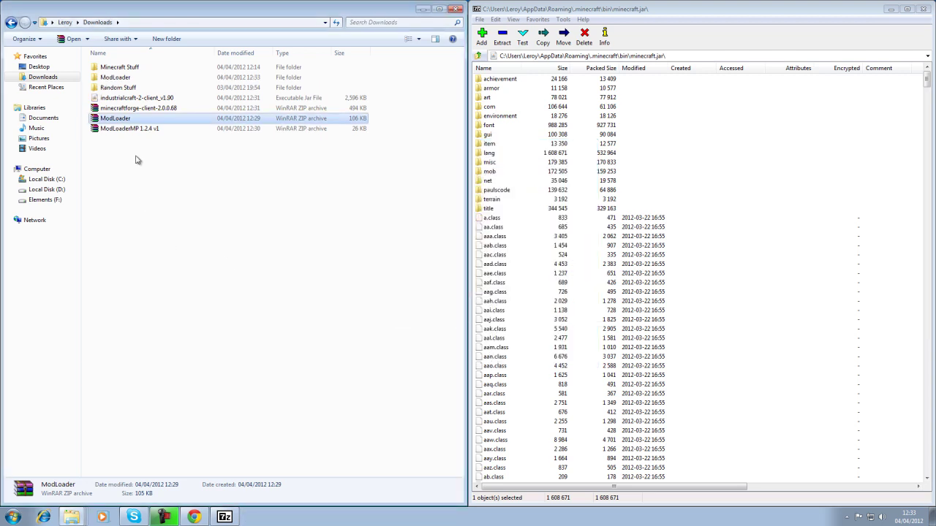
Copy all class files from the extracted ModLoader folder into the minecraft.jar archive and confirm the copy
double_click(133, 83)
drag(125, 271, 145, 66)
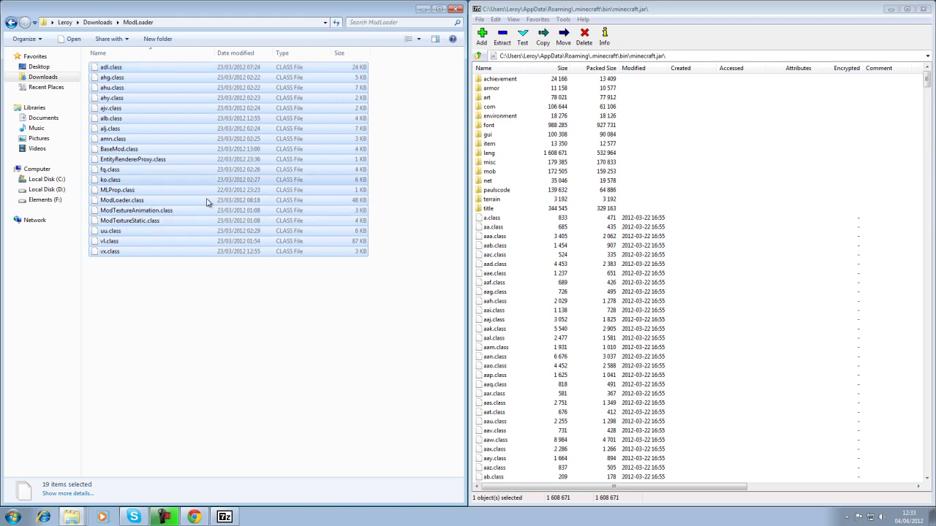
drag(148, 149, 796, 336)
drag(501, 241, 601, 242)
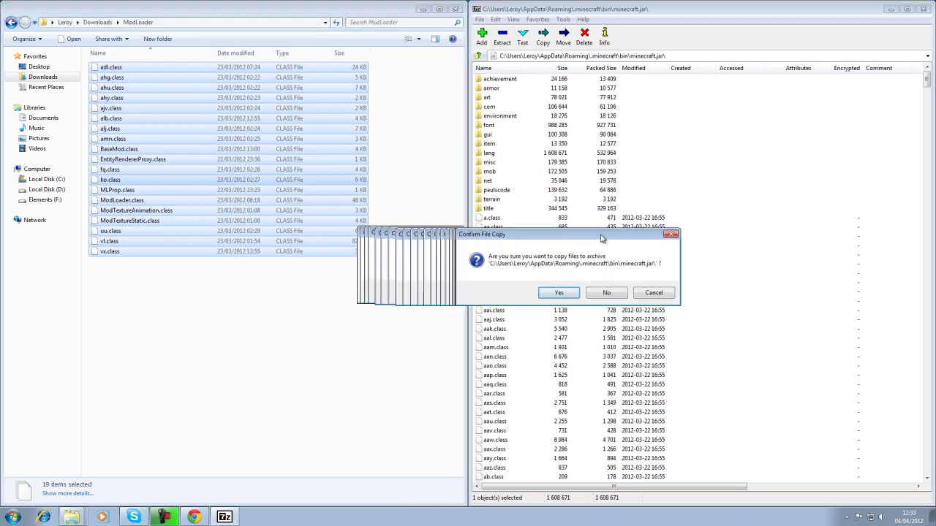
click(558, 293)
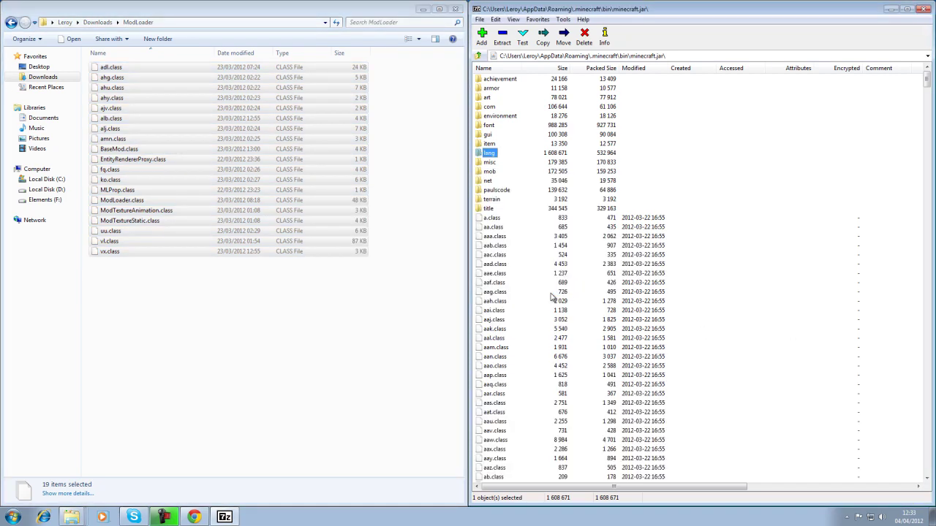
Return to Downloads and extract the ModLoaderMP 1.2.4 v1 ZIP archive into a folder of the same name
click(11, 22)
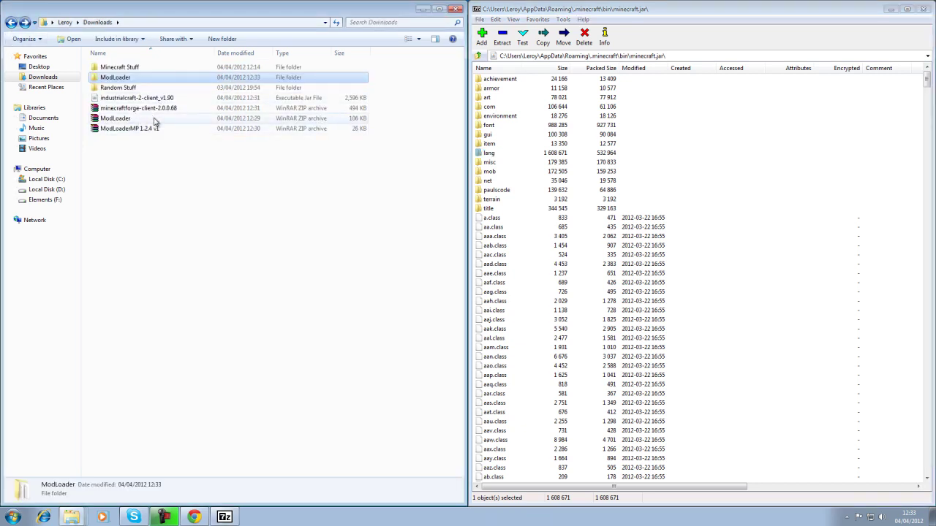
click(165, 130)
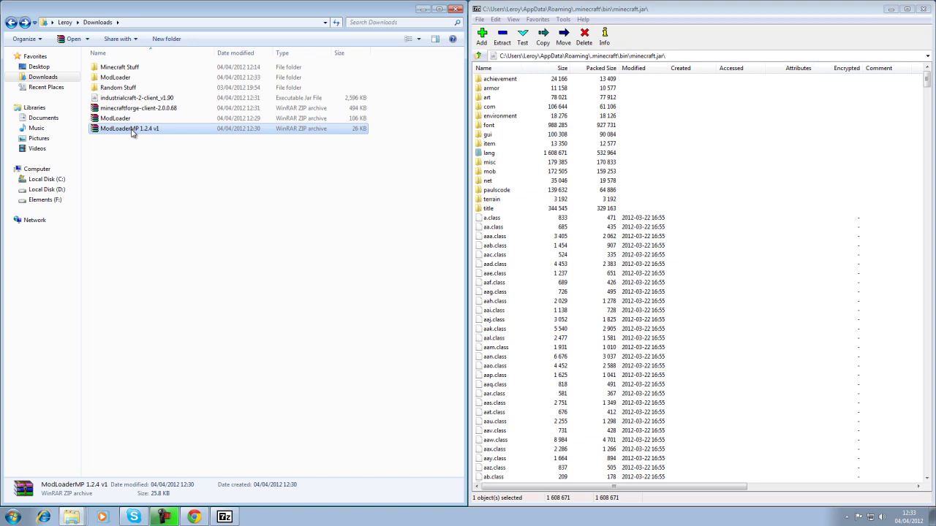
right_click(133, 132)
click(157, 147)
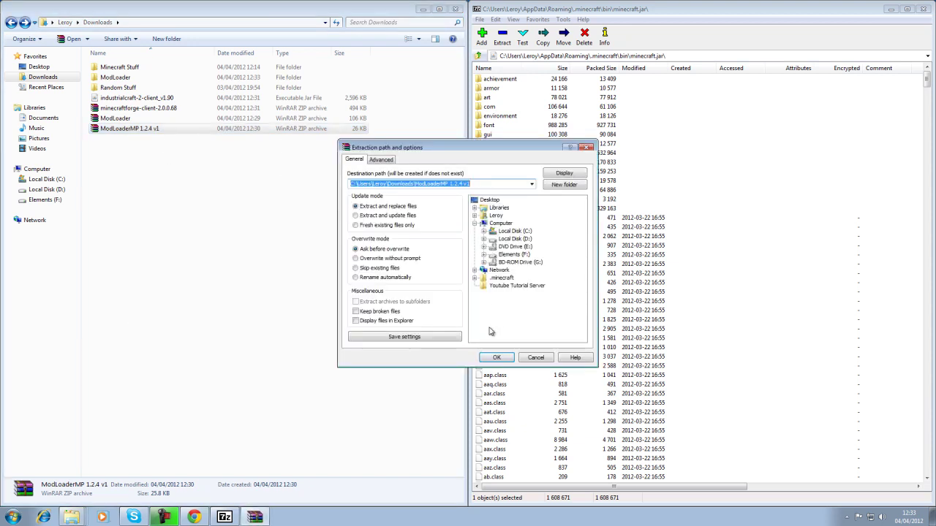
click(497, 357)
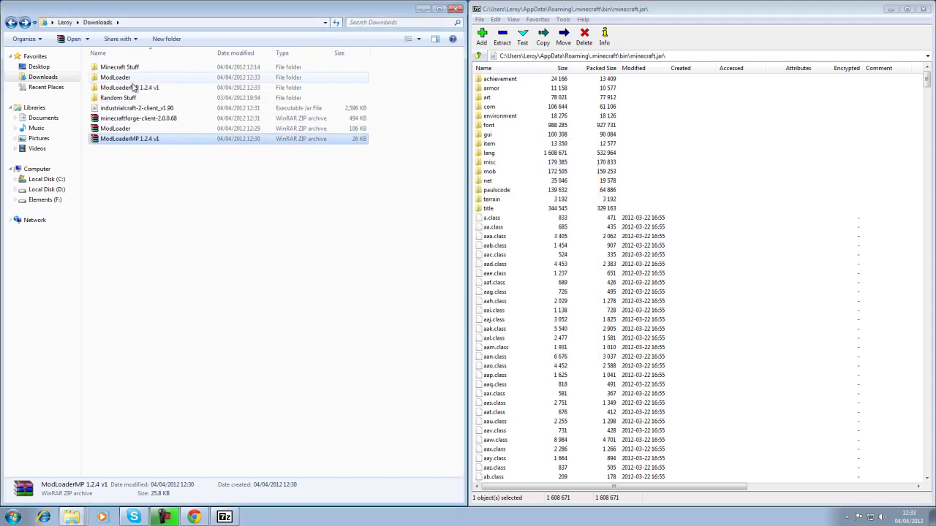
Copy all class files from the extracted ModLoaderMP 1.2.4 v1 folder into the minecraft.jar archive and confirm the copy
double_click(139, 88)
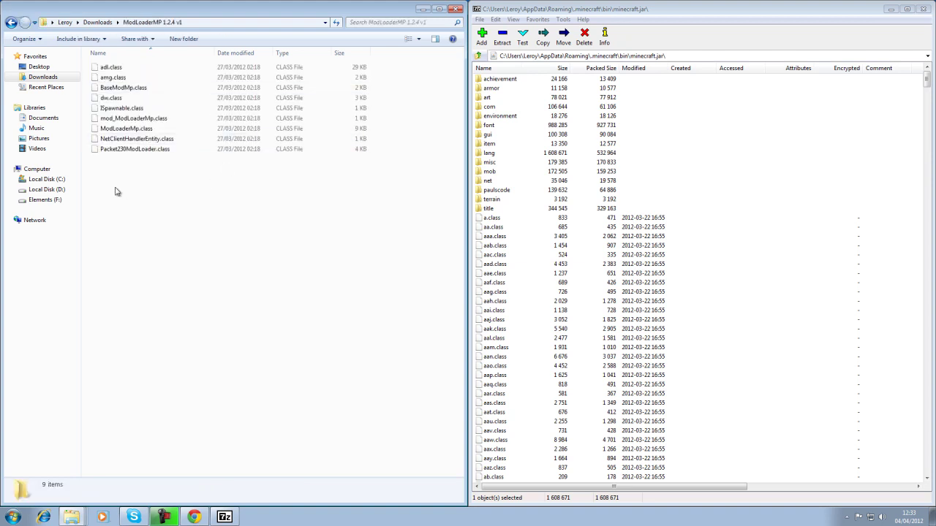
drag(115, 192, 735, 293)
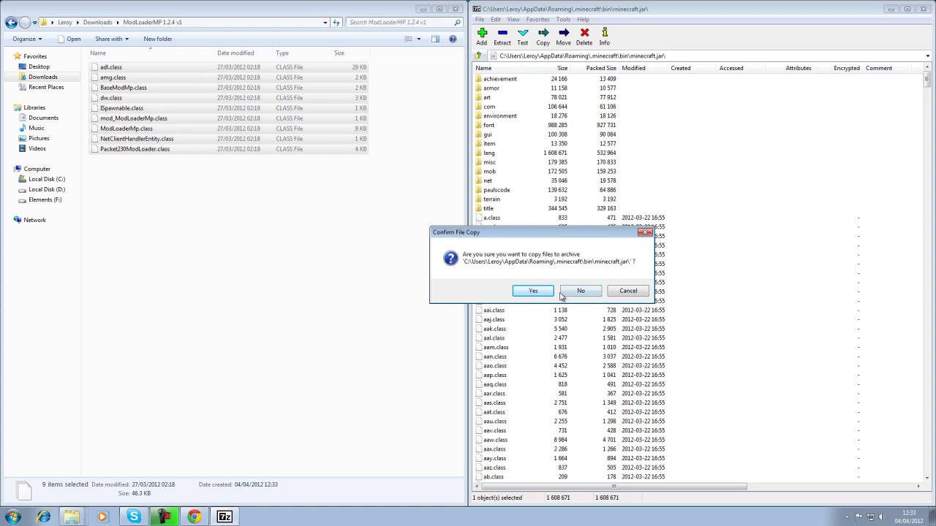
click(540, 291)
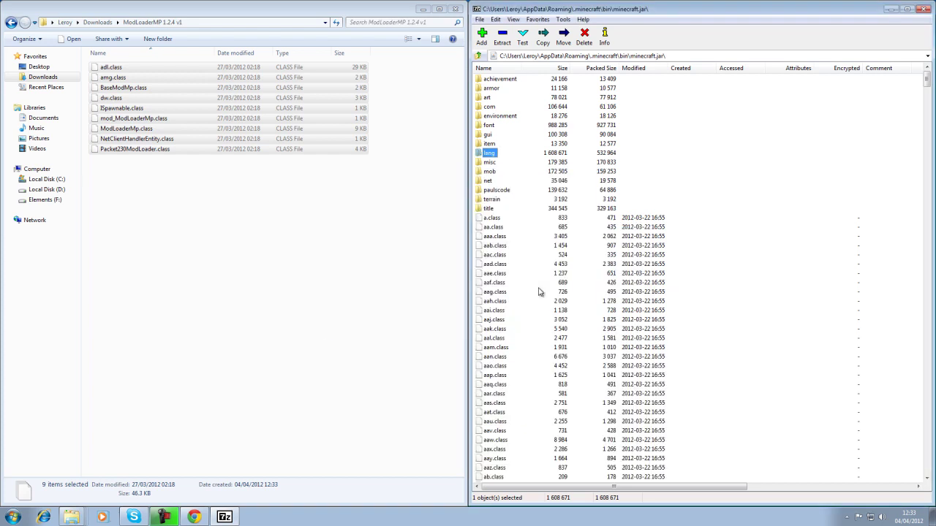
Return to Downloads and extract the minecraftforge-client-2.0.0.68 ZIP archive into a folder of the same name
click(11, 22)
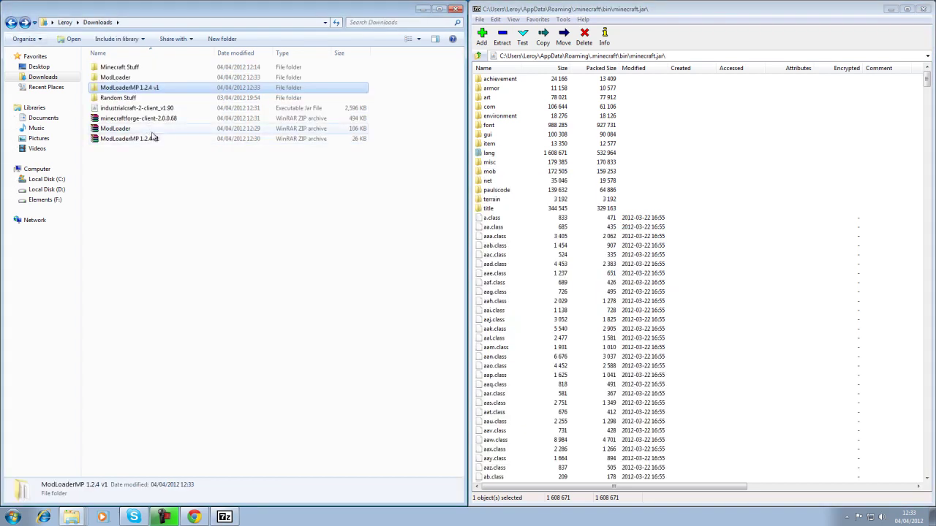
click(150, 119)
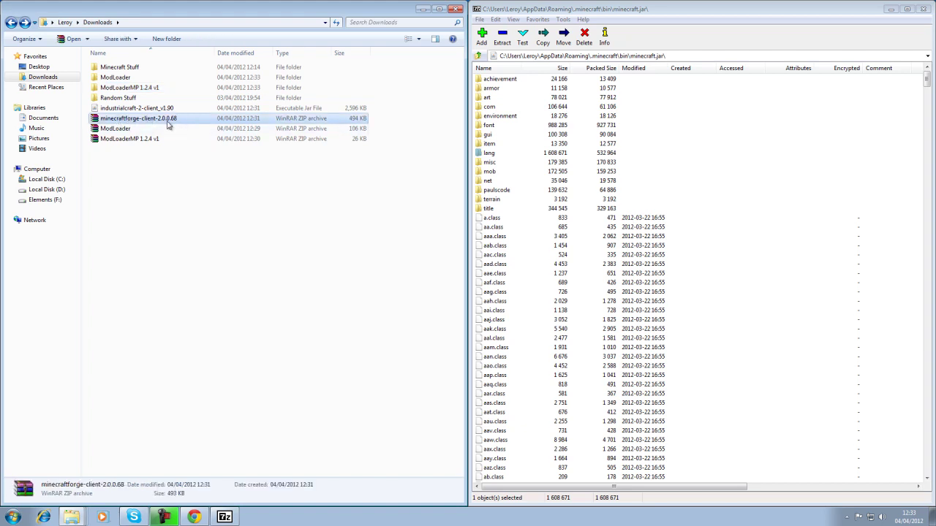
right_click(135, 121)
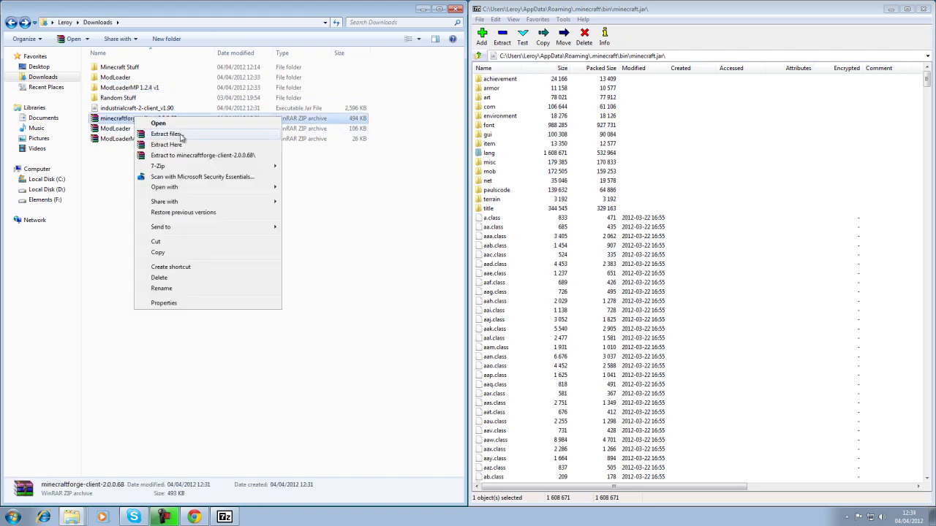
click(180, 138)
click(500, 356)
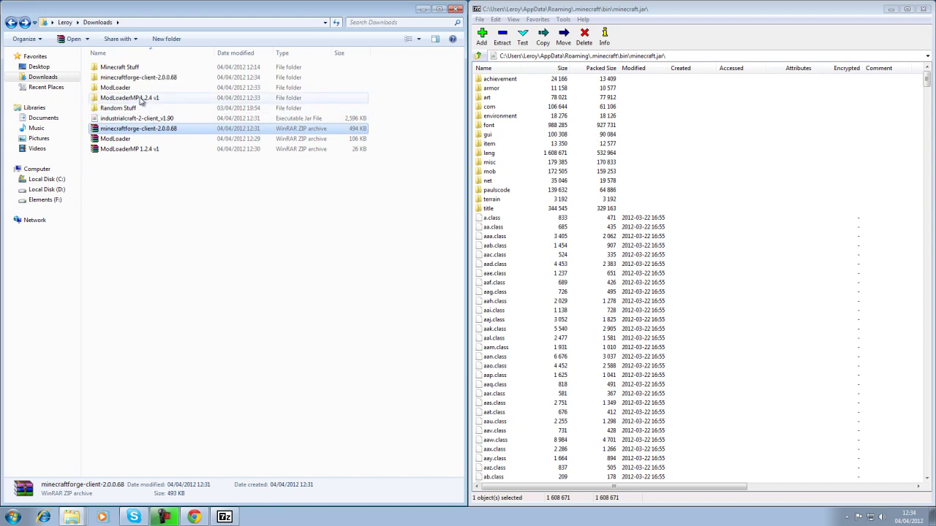
Copy everything in the extracted minecraftforge-client-2.0.0.68 folder, including the forge and net folders, into the minecraft.jar archive and confirm the copy
double_click(135, 77)
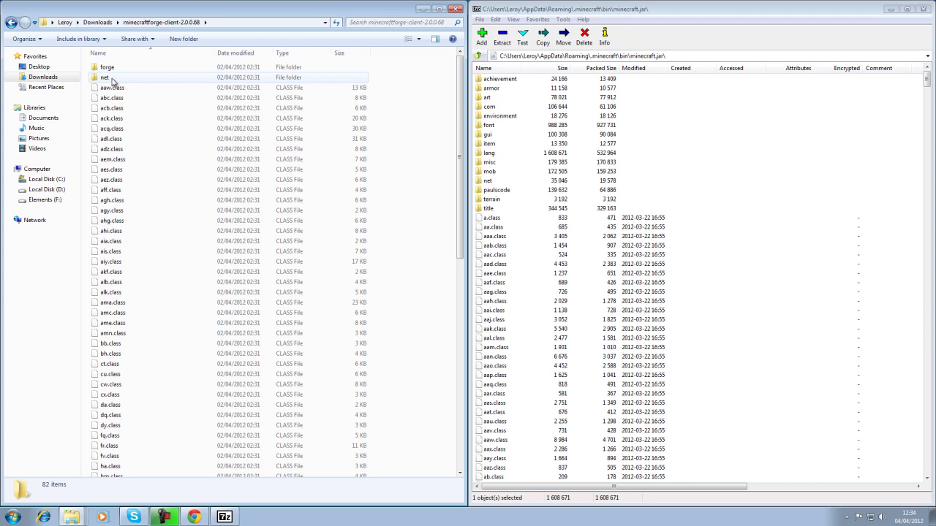
click(112, 97)
click(109, 68)
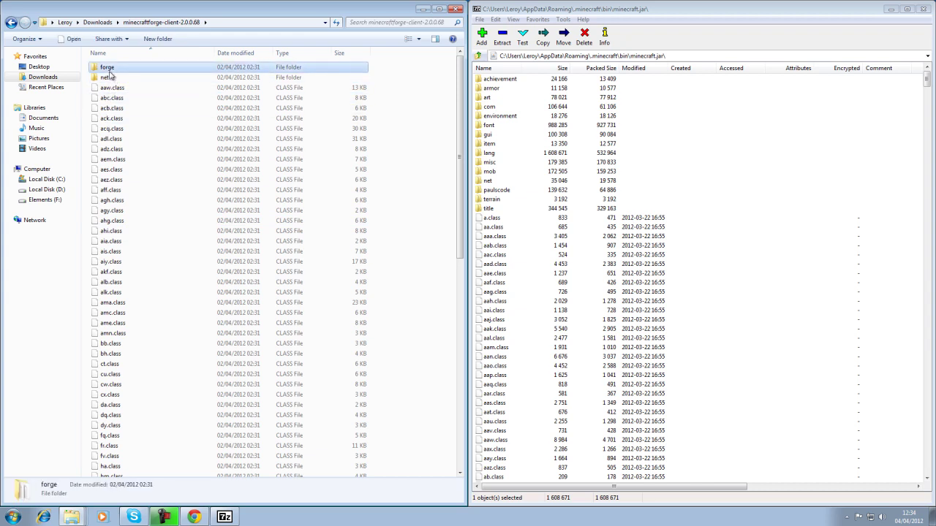
click(110, 77)
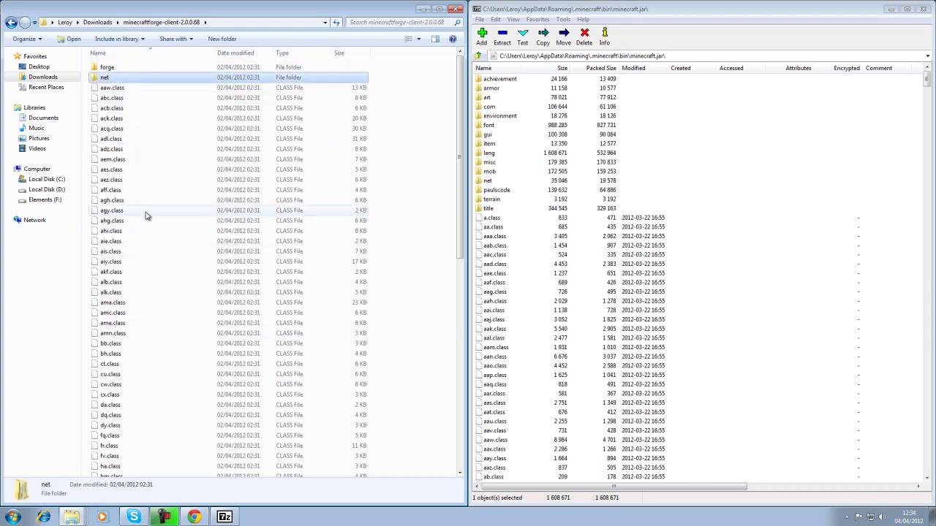
key(ctrl+a)
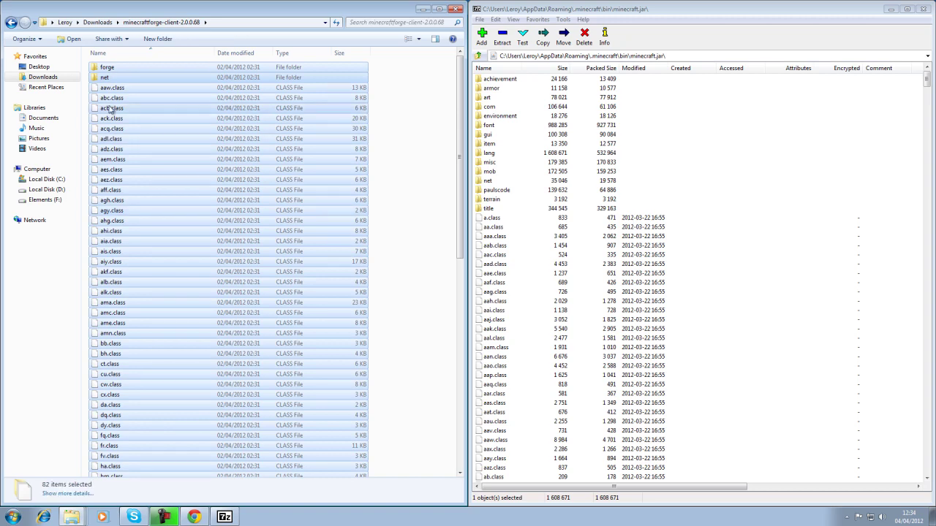
drag(288, 211, 807, 339)
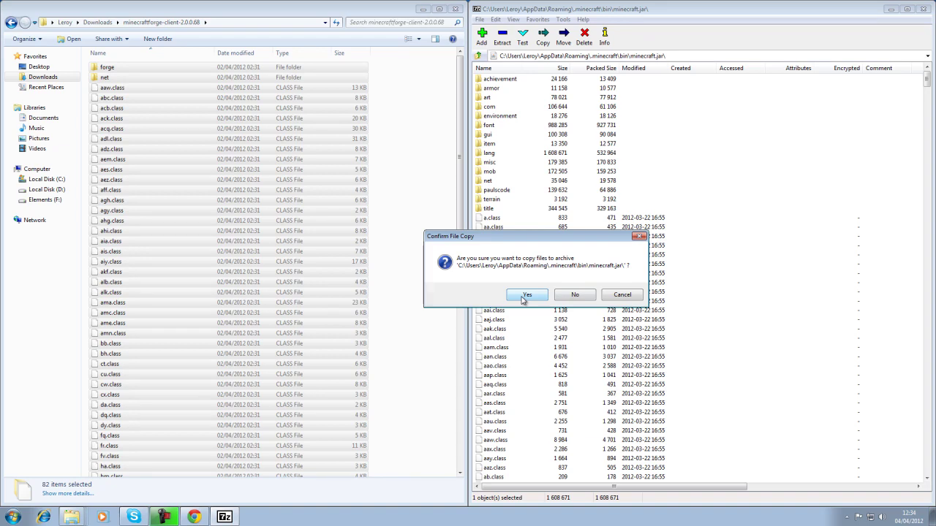
click(525, 295)
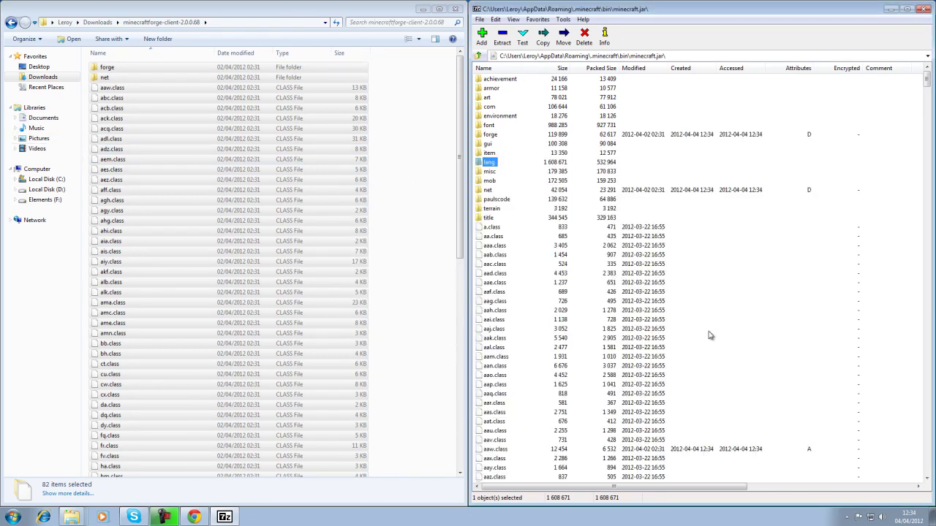
Close the Minecraft Forge folder and minecraft.jar archive windows, and undock the bin folder window onto the desktop
click(454, 9)
click(925, 10)
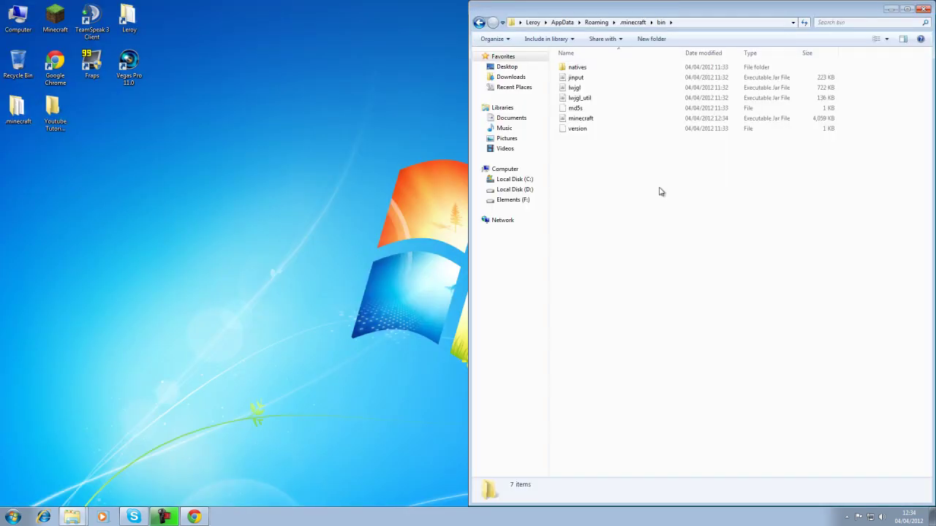
drag(596, 10, 464, 27)
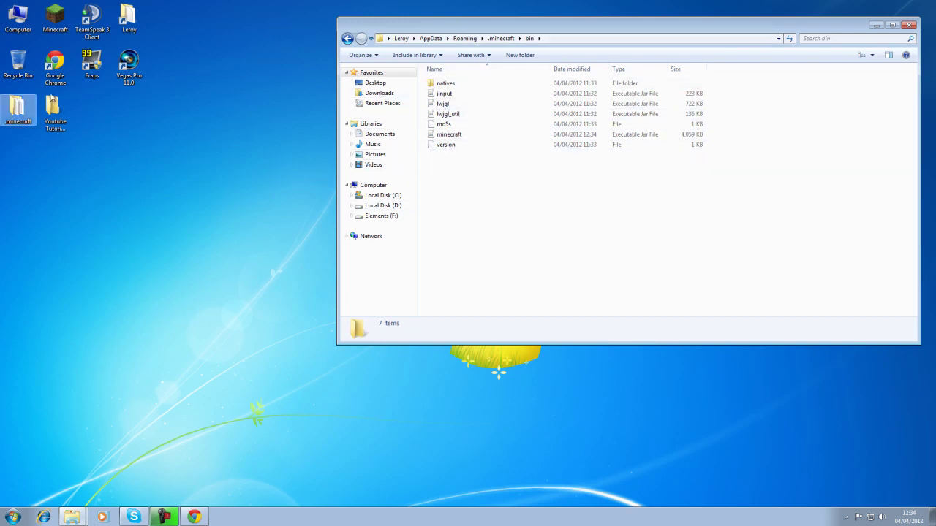
Launch Minecraft from the desktop, allow the unverified program to run, and log in with the remembered account details
click(55, 19)
key(Return)
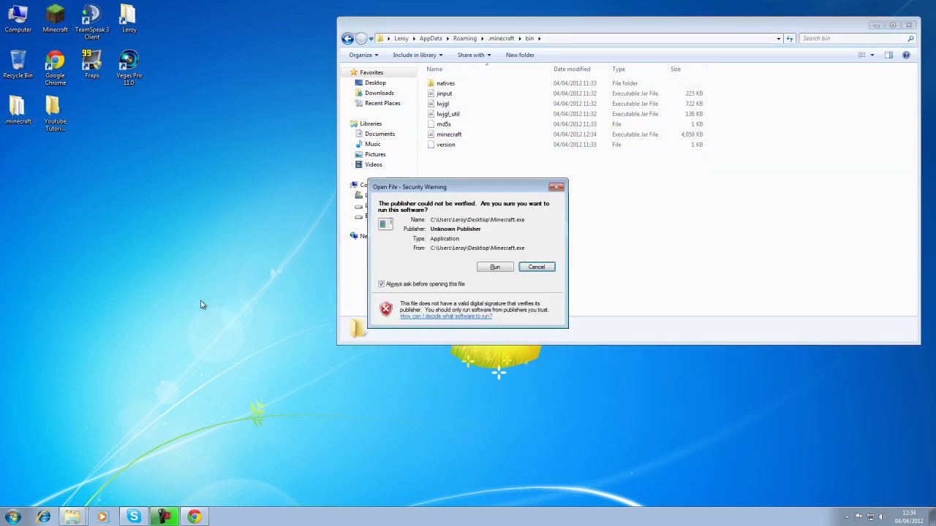
click(495, 267)
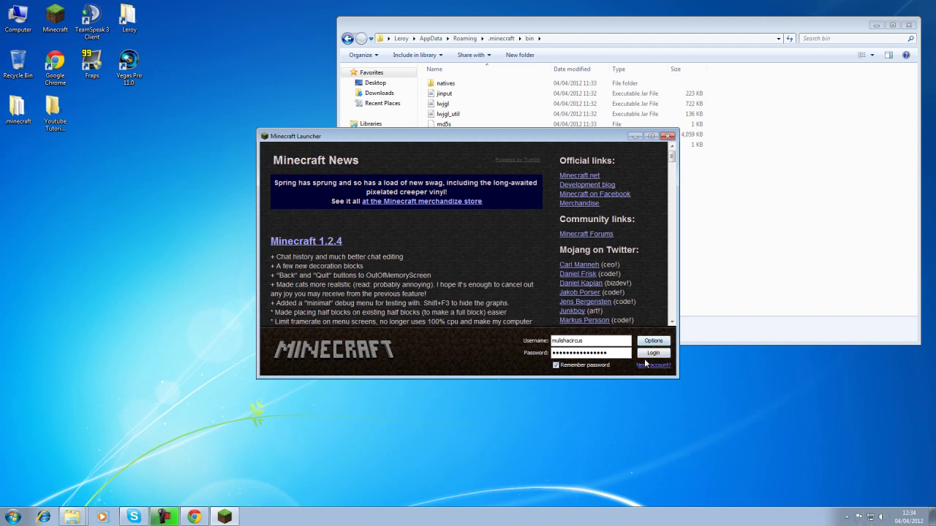
click(646, 354)
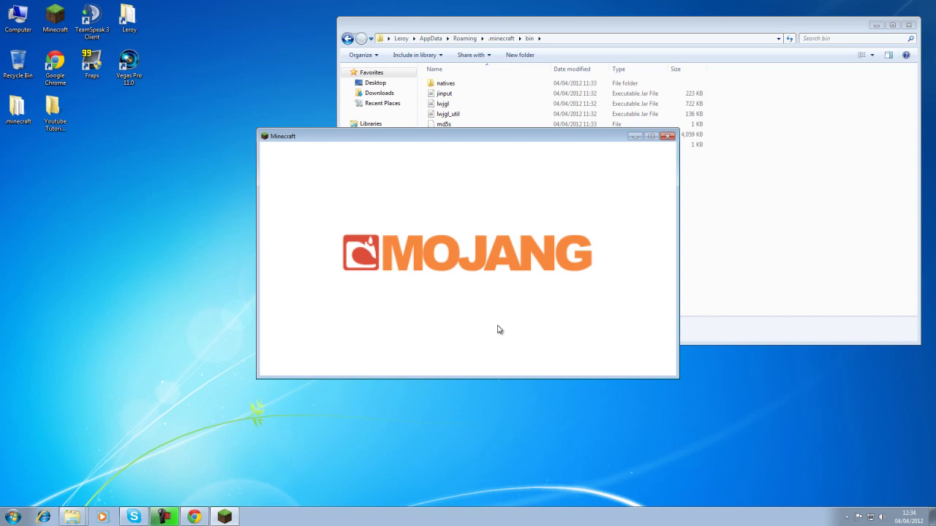
Create a single-player world named New World with the game mode set to Creative
click(473, 262)
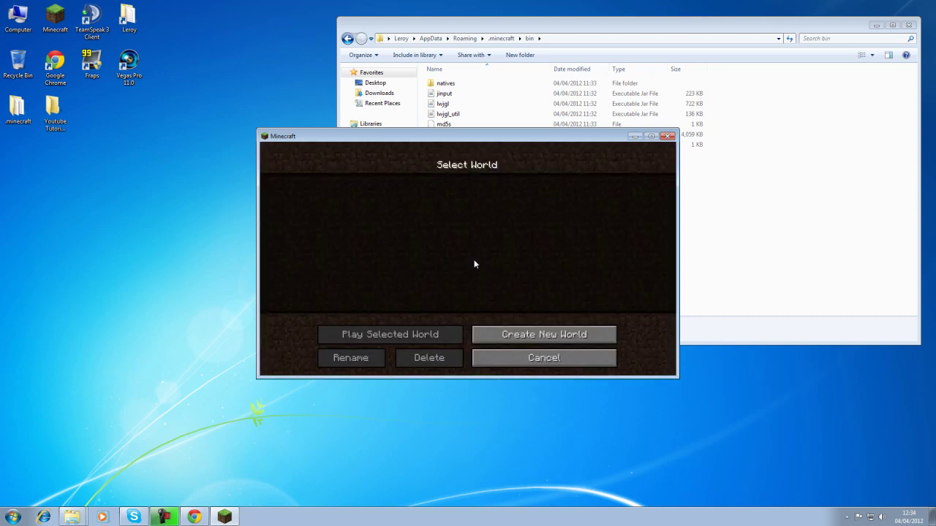
click(541, 338)
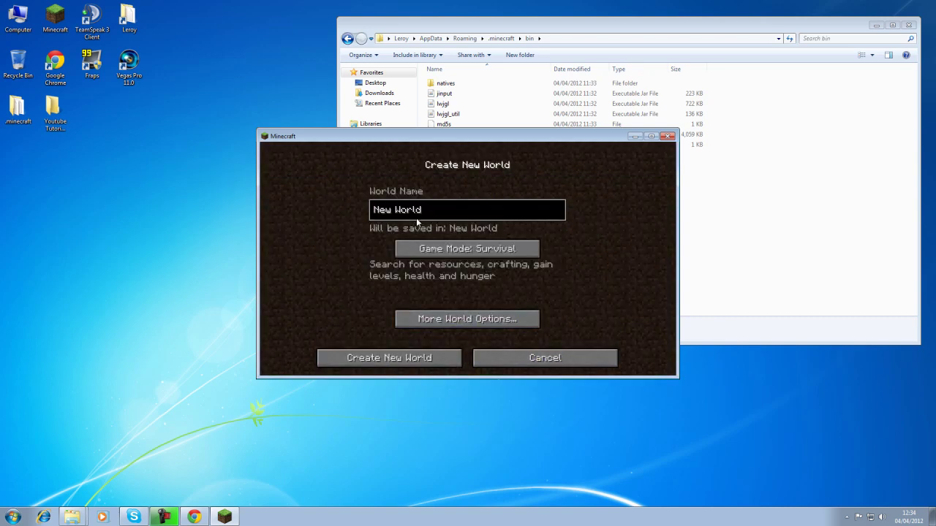
click(447, 250)
click(449, 252)
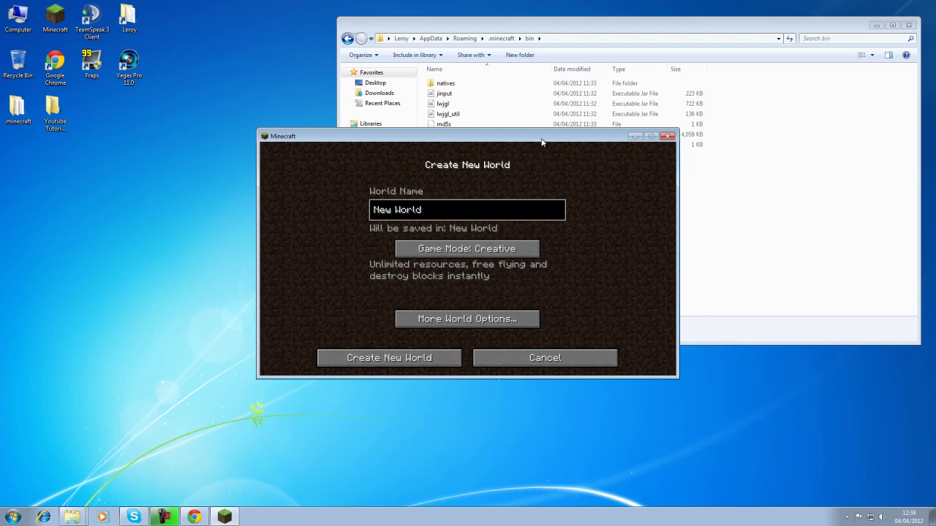
drag(542, 143, 488, 174)
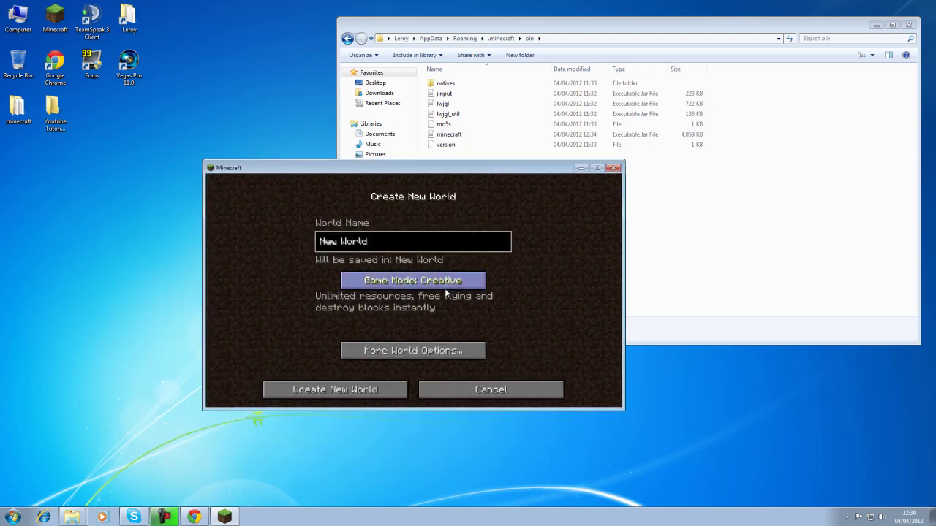
click(348, 391)
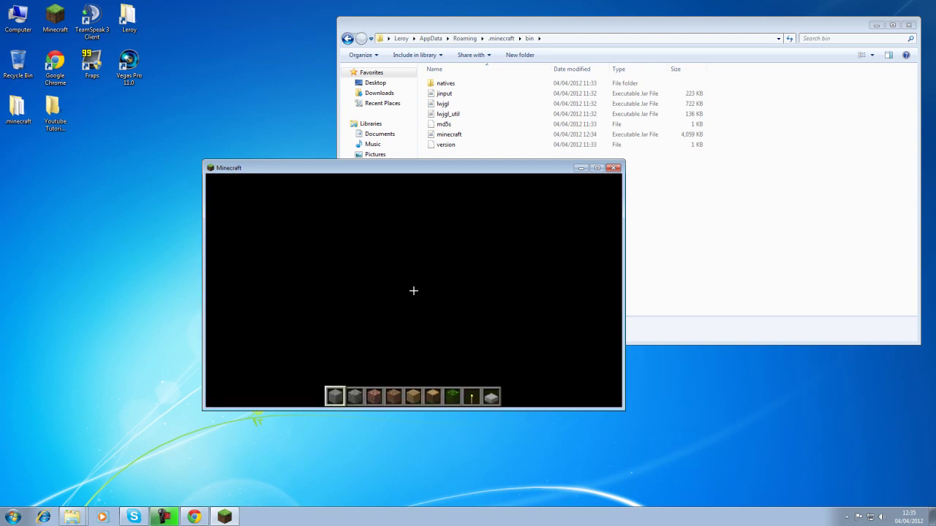
Save and leave the new world, and quit the game from the title screen
key(Escape)
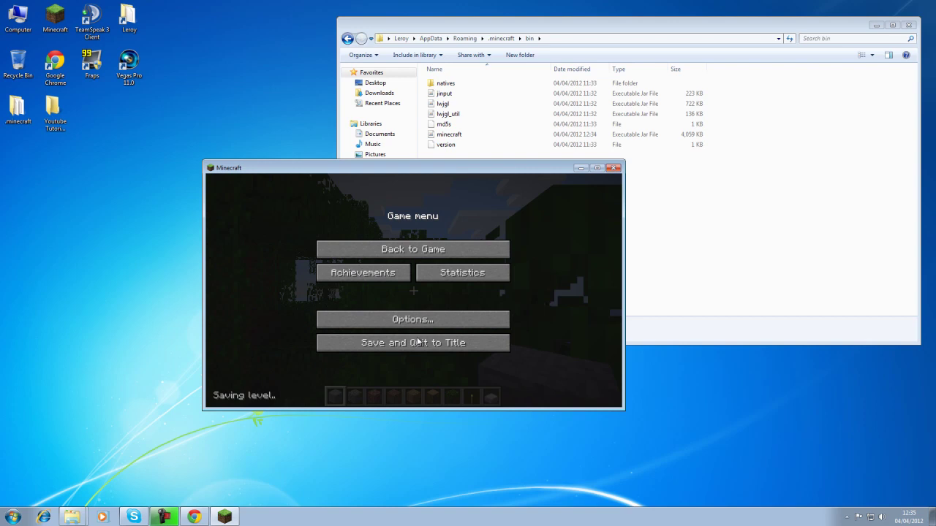
click(417, 343)
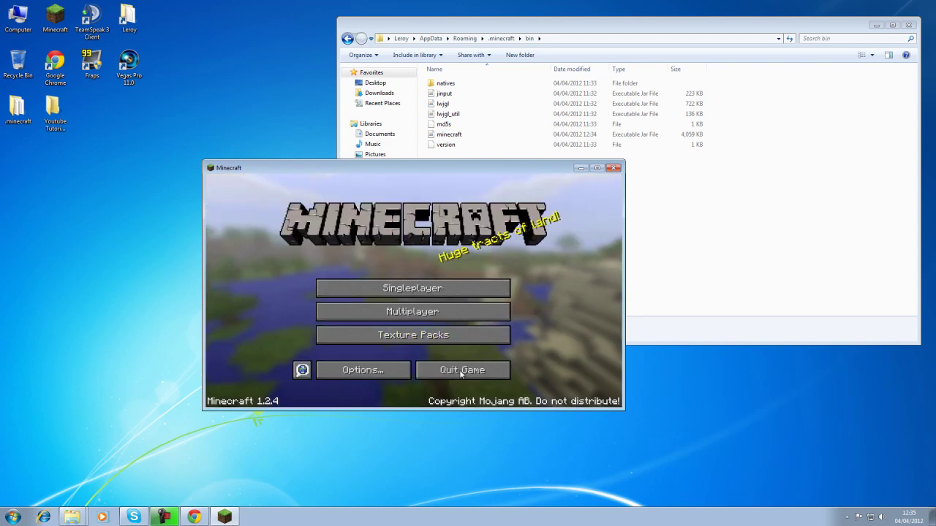
click(461, 371)
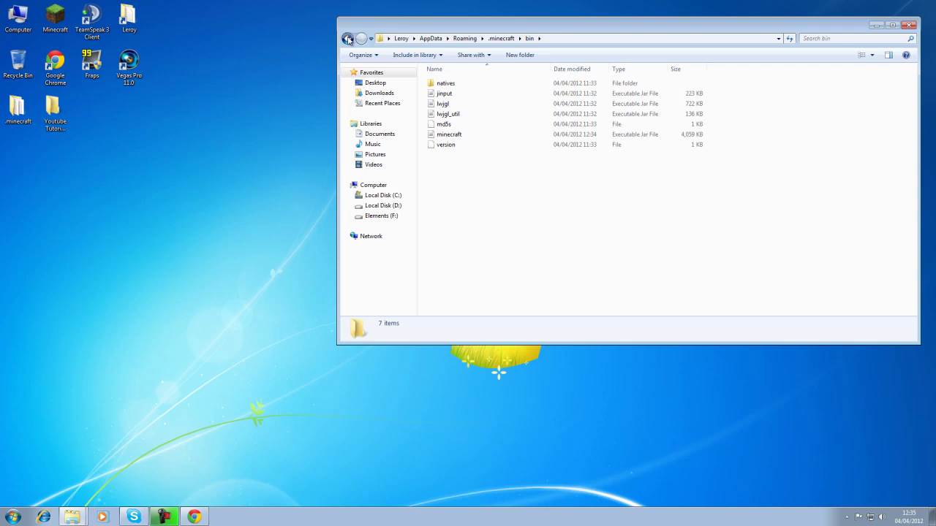
Go up from bin to the .minecraft folder, check inside its mods folder and return to .minecraft
click(348, 38)
double_click(464, 104)
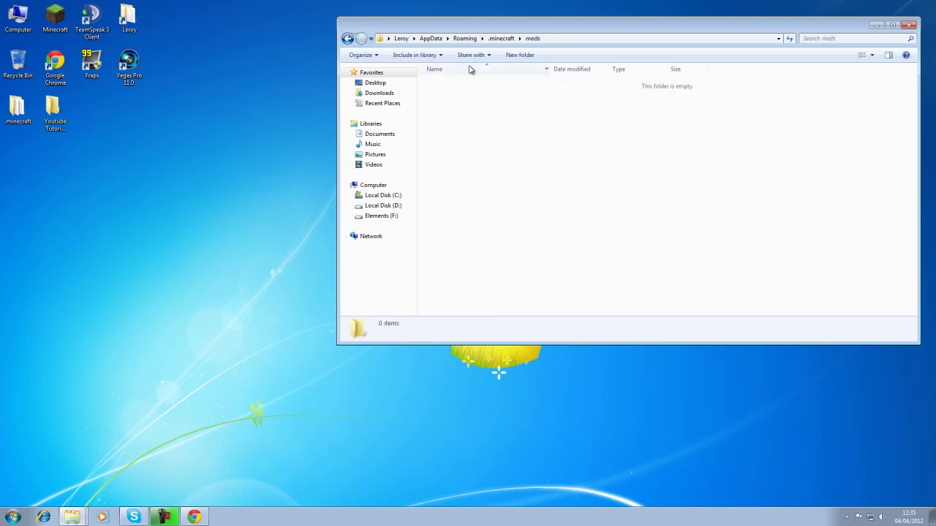
click(348, 41)
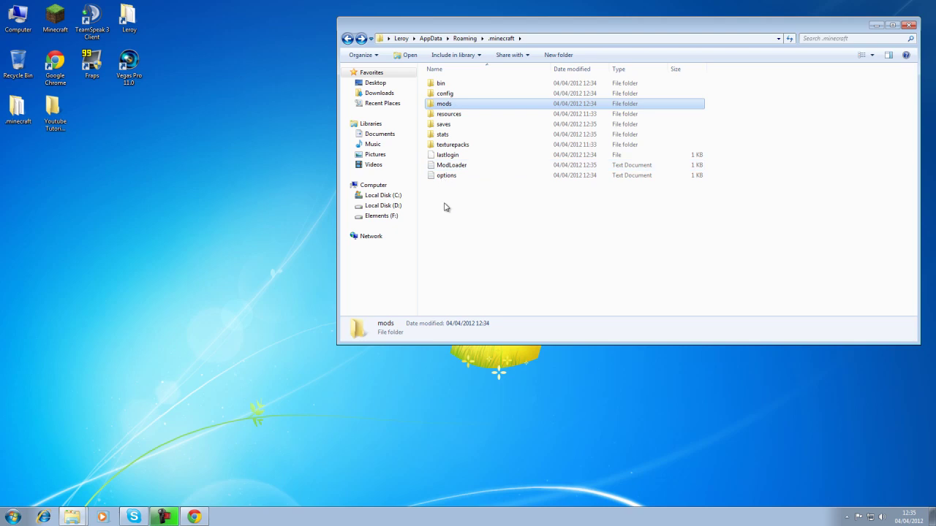
click(447, 104)
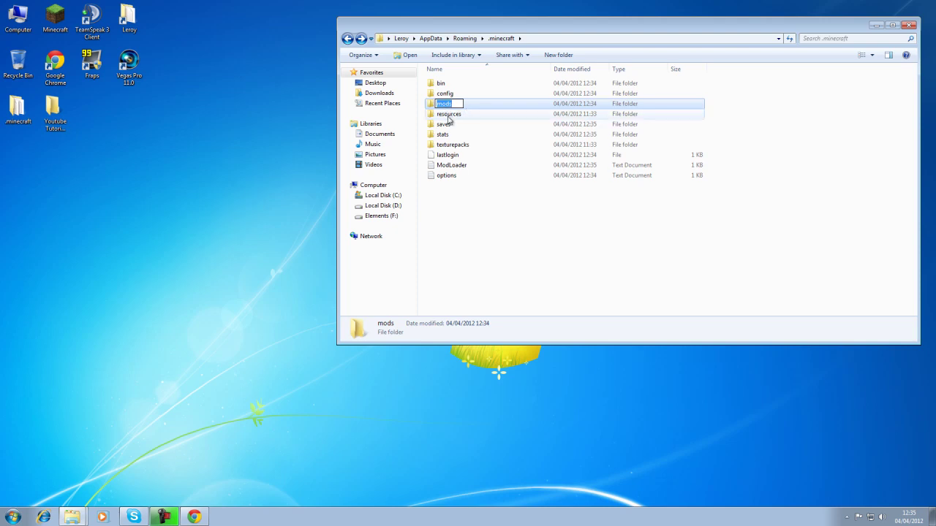
click(455, 114)
click(443, 192)
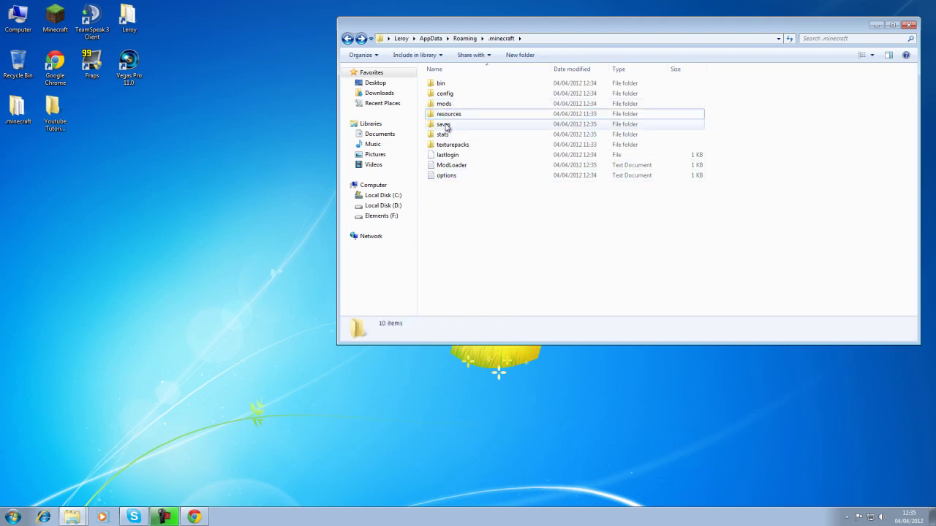
click(444, 104)
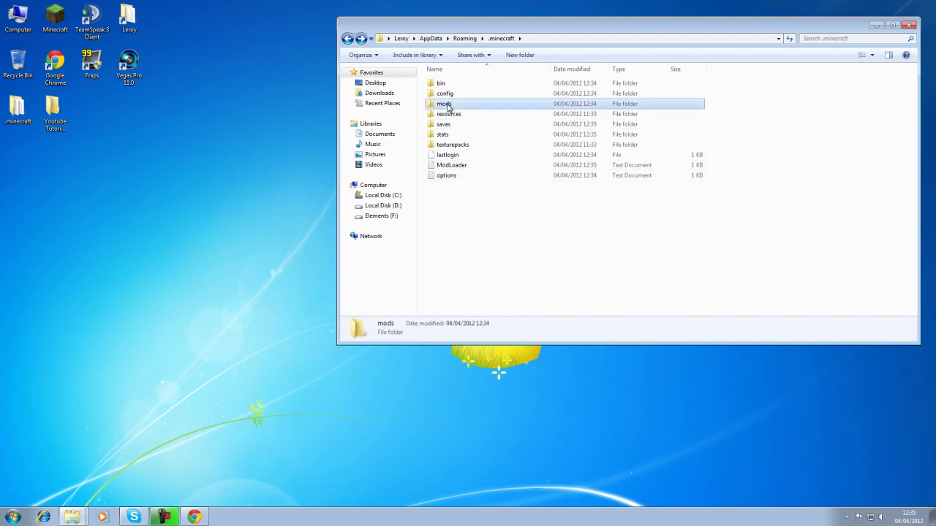
click(449, 215)
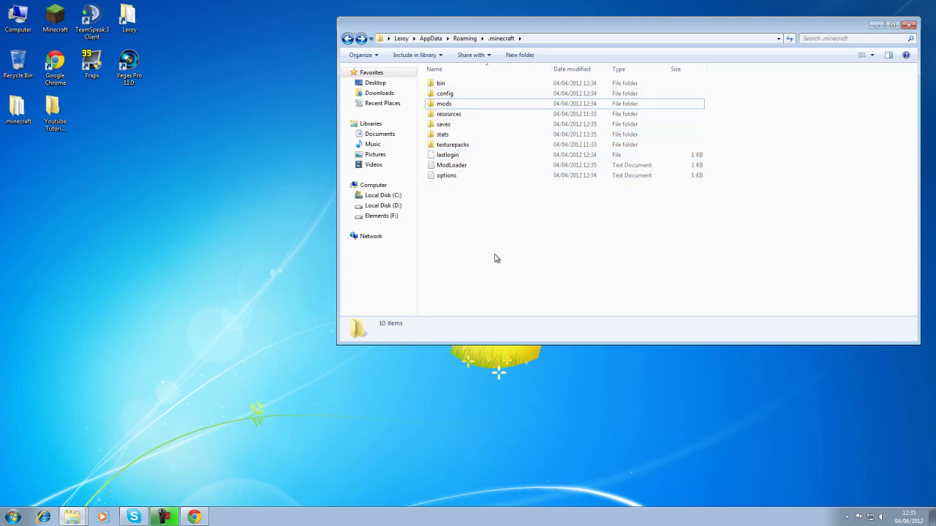
Move industrialcraft-2-client_v1.90 from the Downloads folder into the mods folder inside .minecraft
double_click(456, 103)
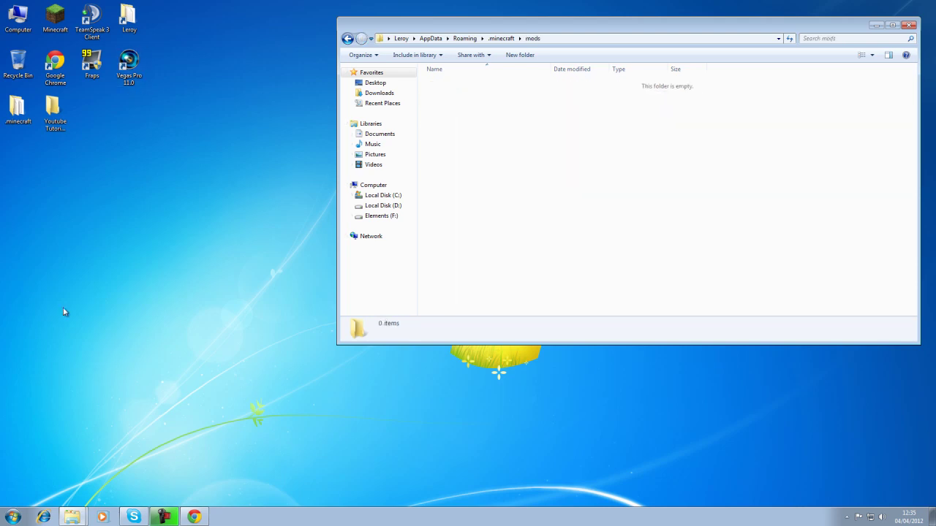
click(74, 520)
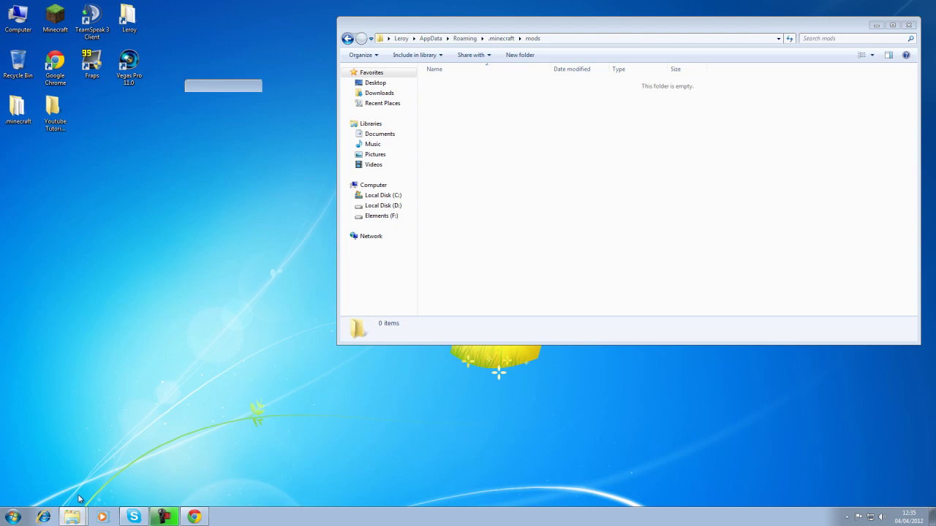
drag(328, 90, 253, 217)
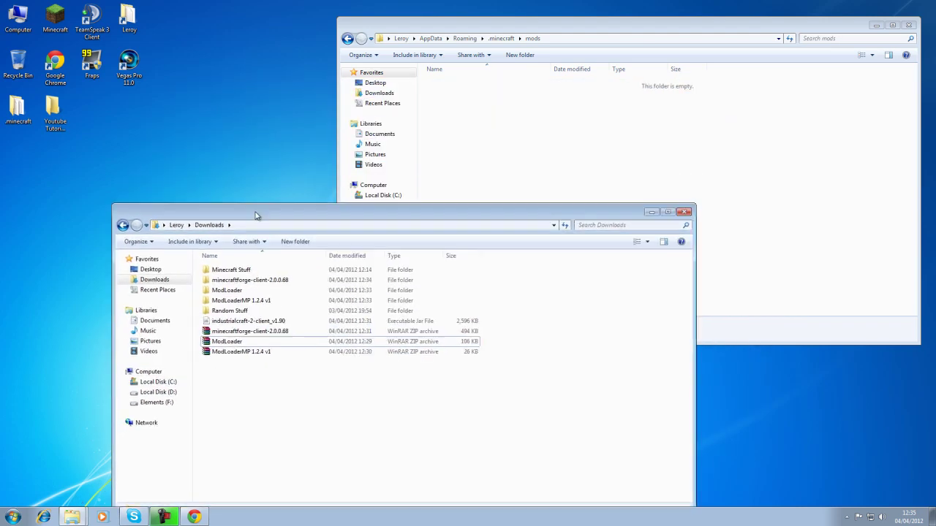
click(241, 324)
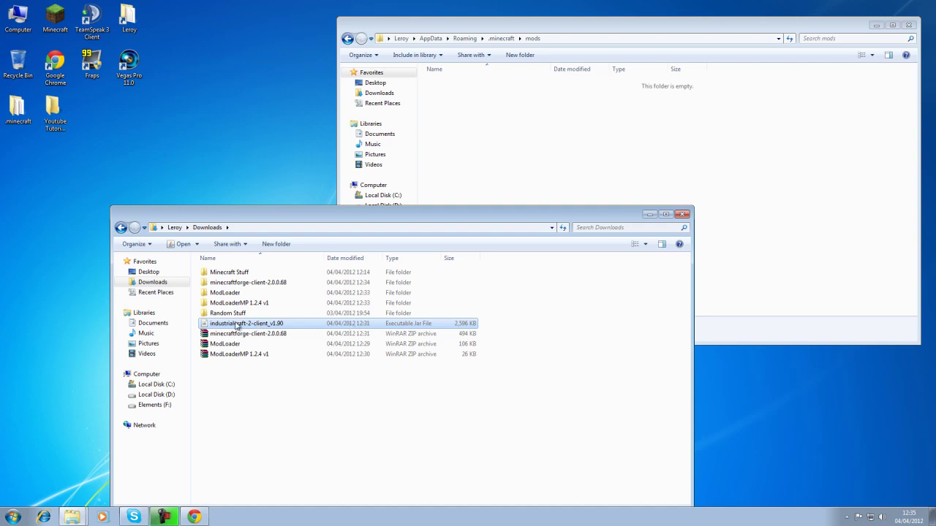
drag(462, 141, 462, 143)
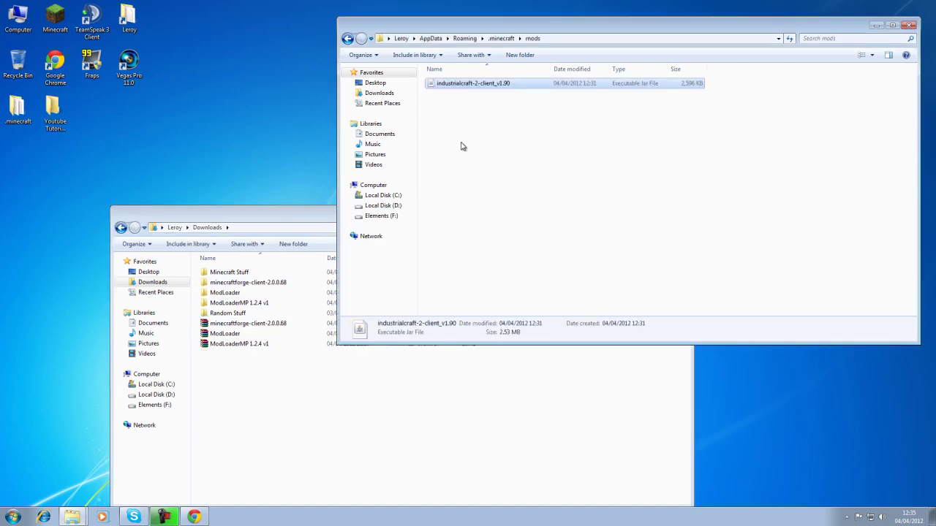
Recheck the mods folder's contents, going back up to Roaming, and close the Downloads window
click(347, 39)
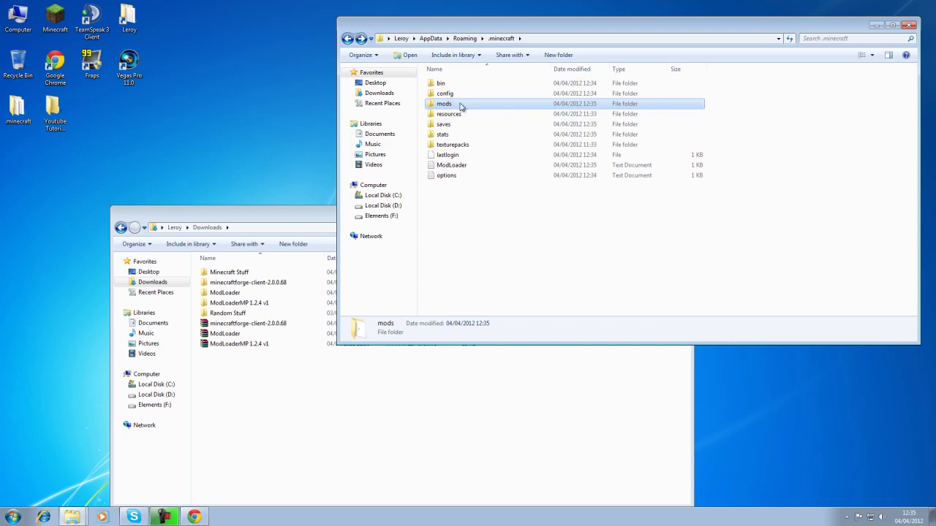
double_click(460, 106)
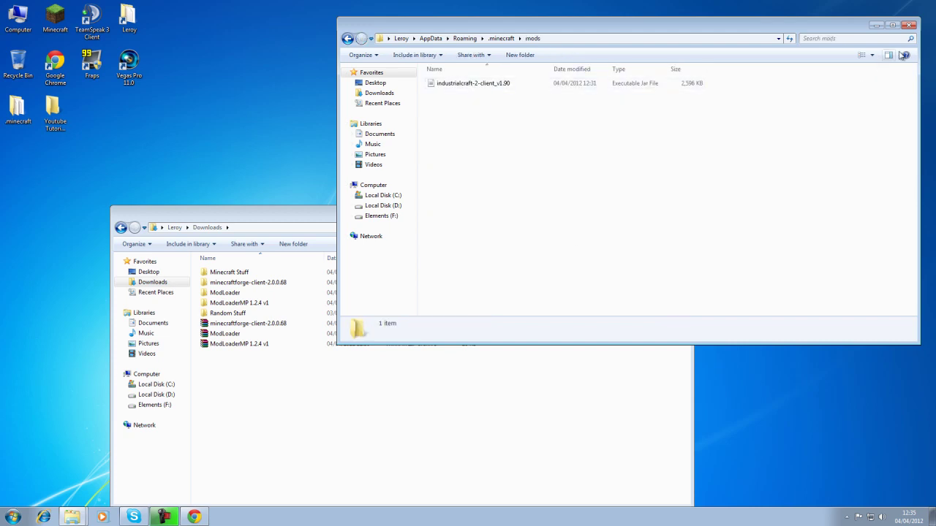
click(349, 39)
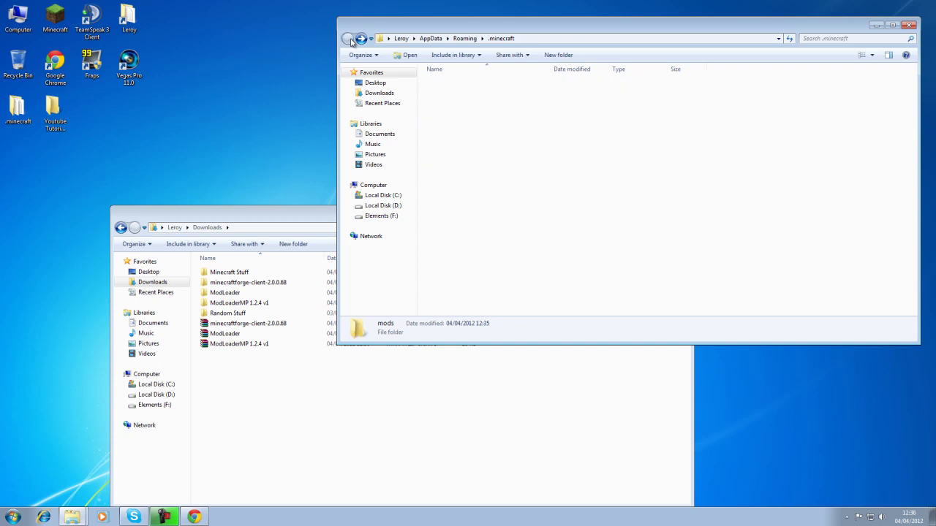
click(349, 38)
click(286, 214)
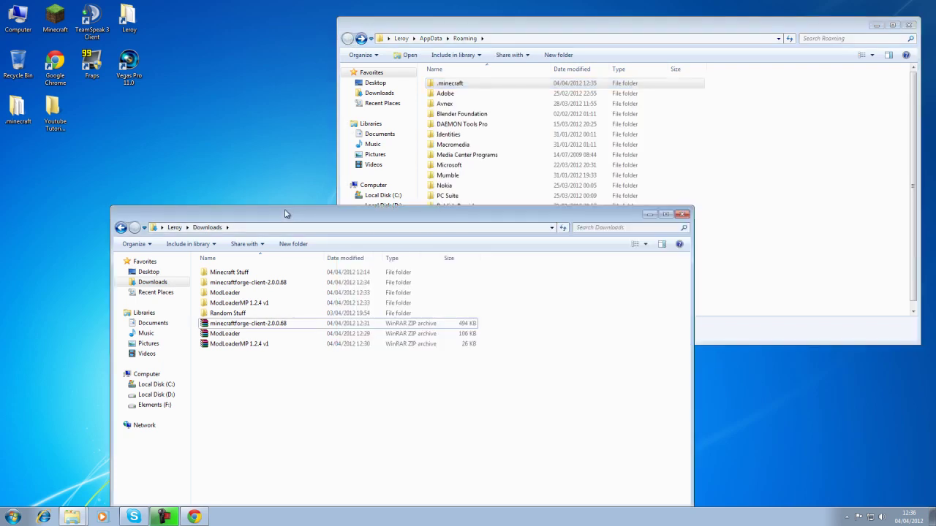
click(683, 215)
Start Minecraft again from the desktop, allowing the unverified program to run, and log in with the remembered account
double_click(57, 27)
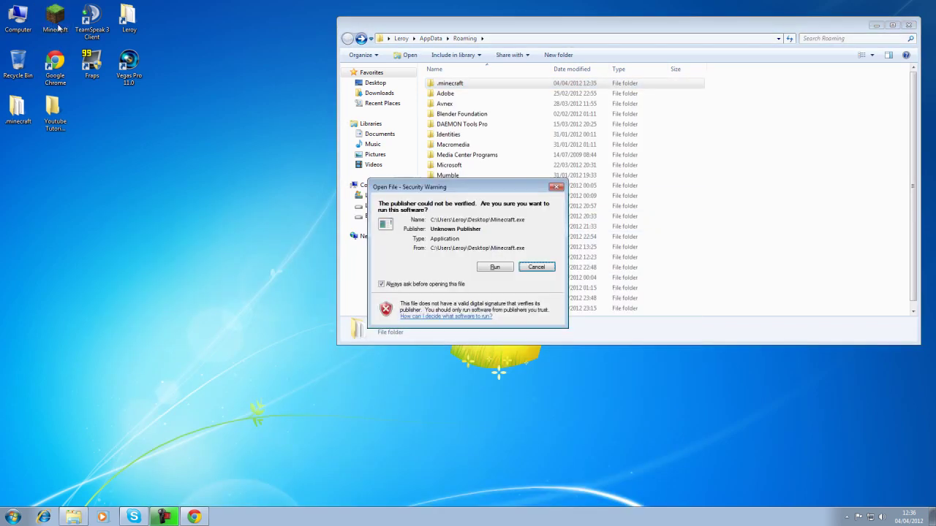
click(495, 268)
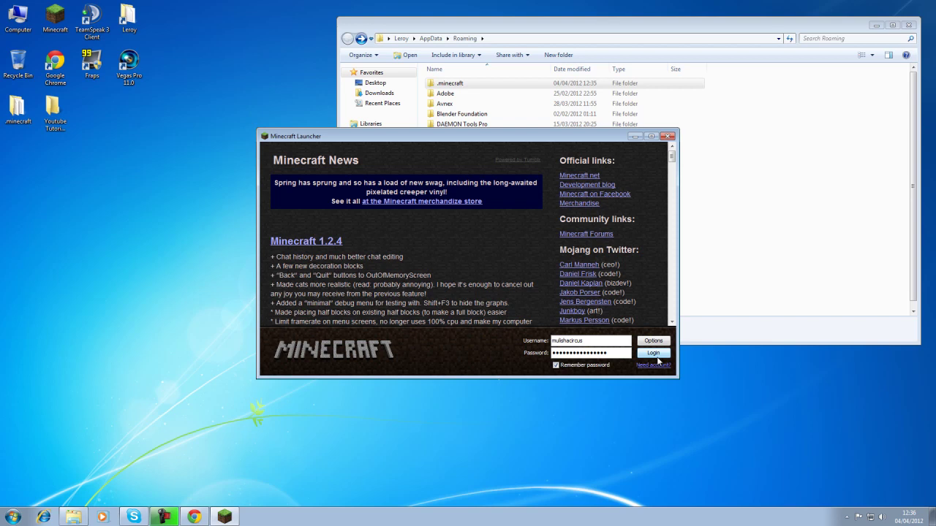
click(656, 357)
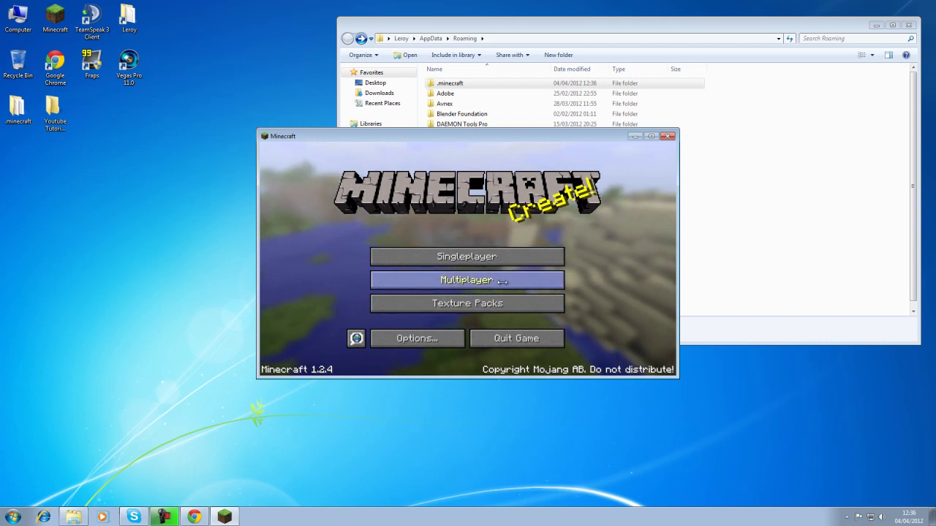
Load the single-player save New World and browse the creative item selection for the IndustrialCraft blocks and items
click(504, 256)
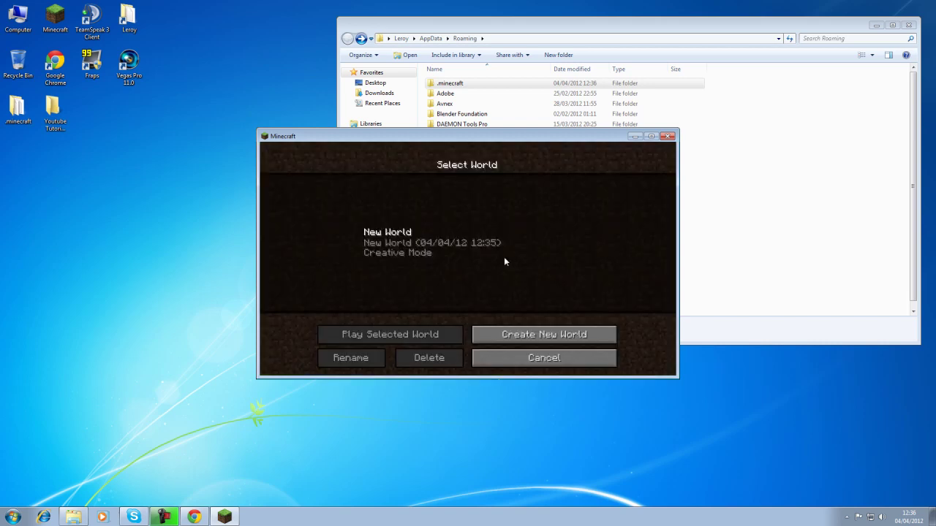
click(427, 337)
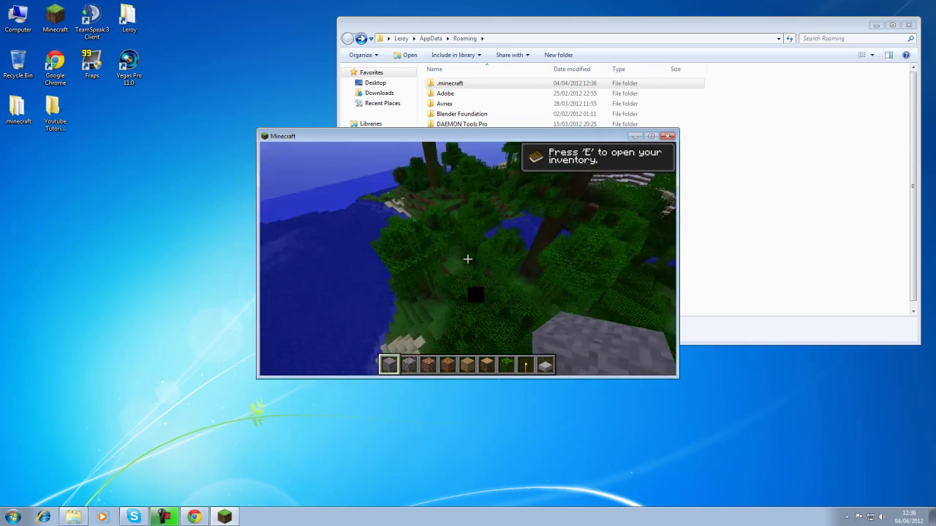
key(e)
scroll(469, 262, down, 9)
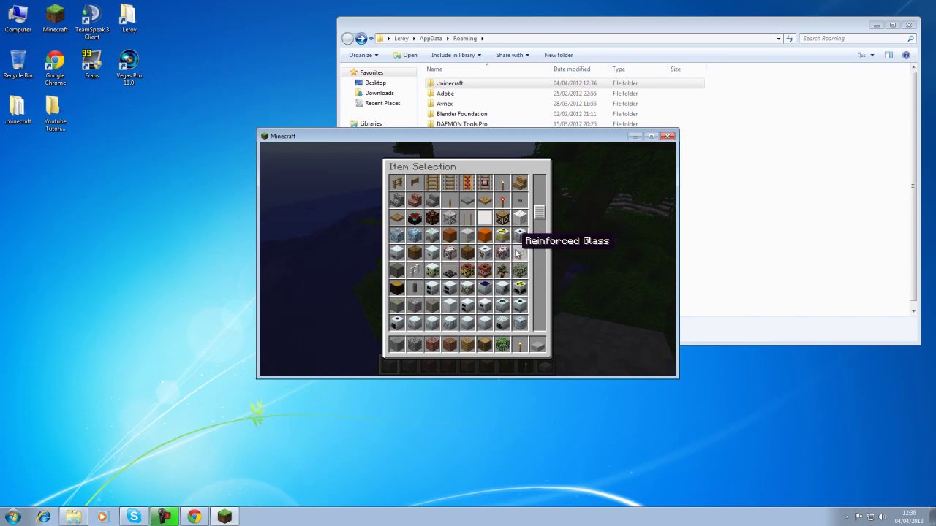
scroll(500, 223, down, 6)
scroll(501, 223, down, 12)
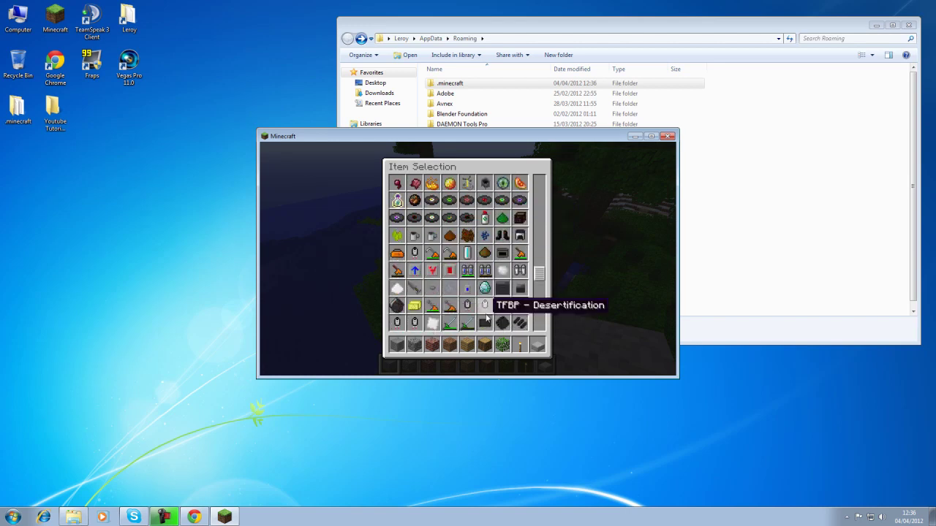
scroll(420, 194, down, 4)
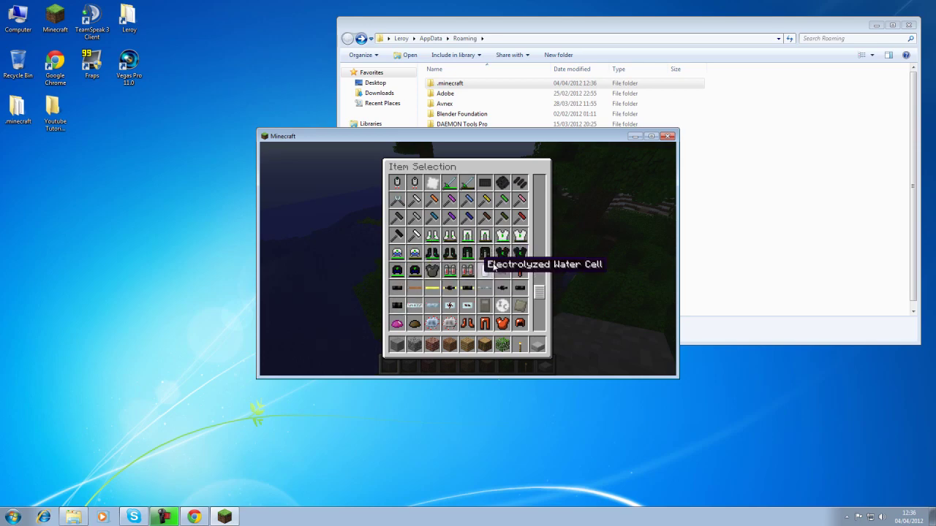
scroll(483, 248, down, 4)
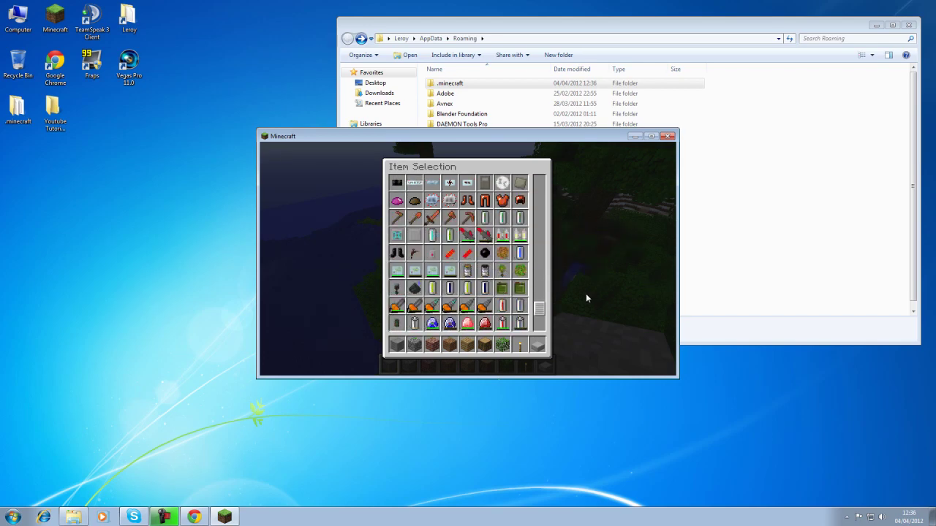
key(Escape)
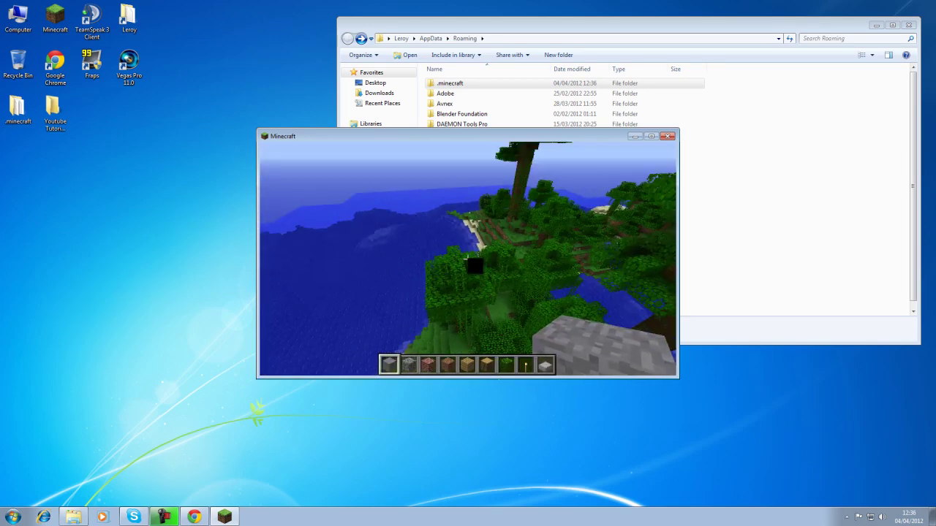
Save and quit New World to the title screen and close the Minecraft window
key(Escape)
click(447, 312)
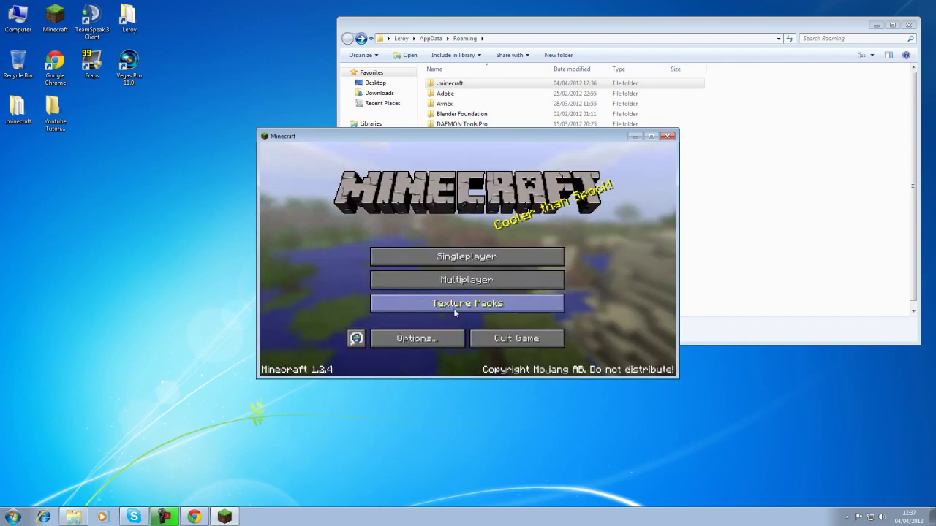
click(668, 137)
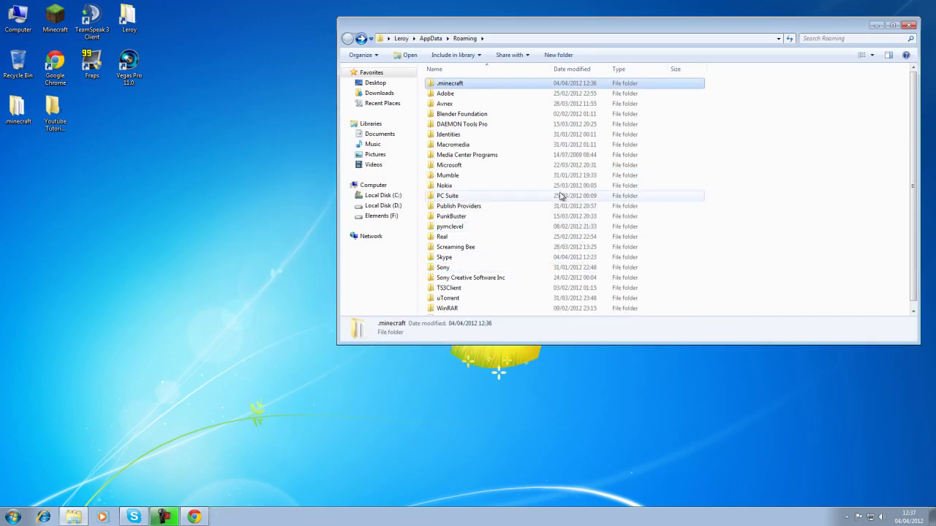
click(479, 93)
click(482, 83)
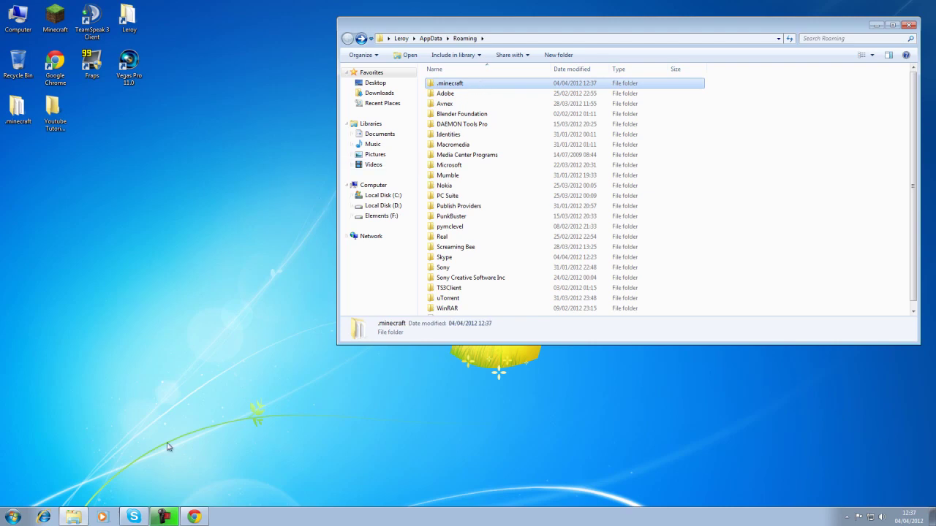
click(204, 517)
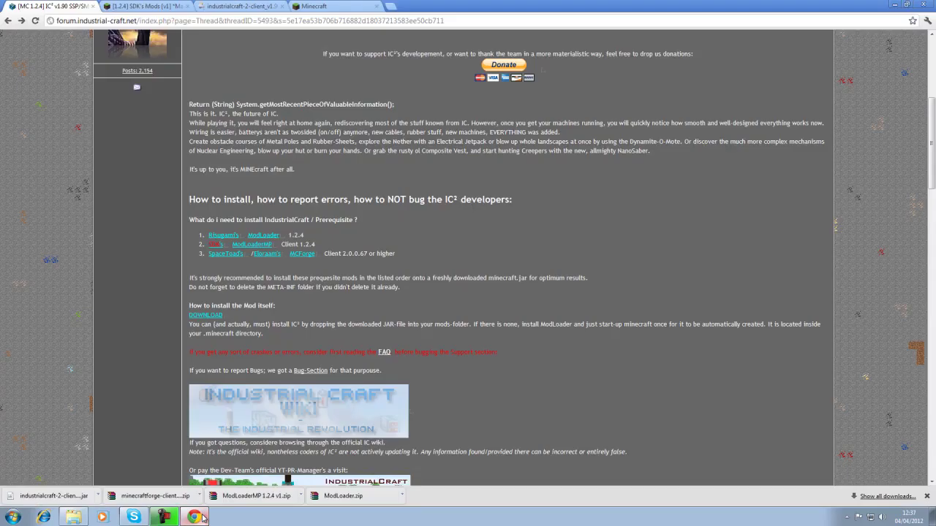
click(203, 517)
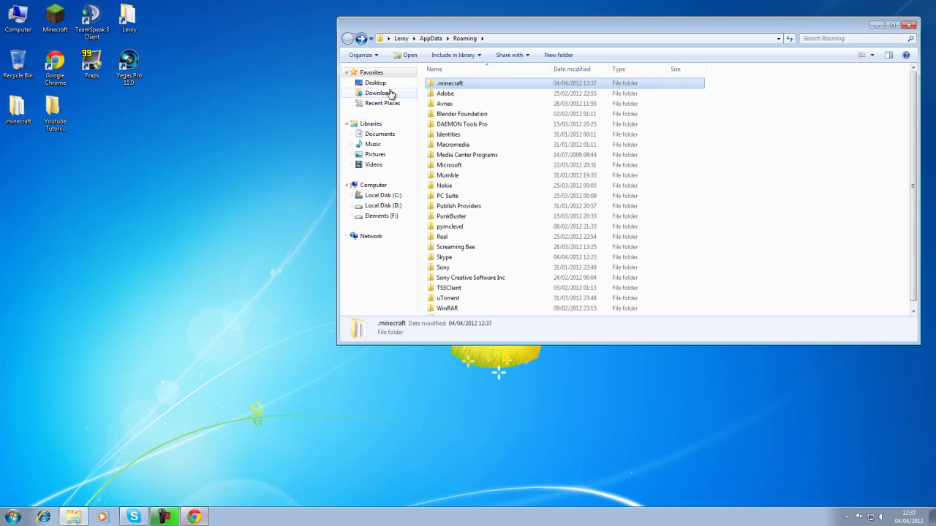
drag(448, 28, 411, 31)
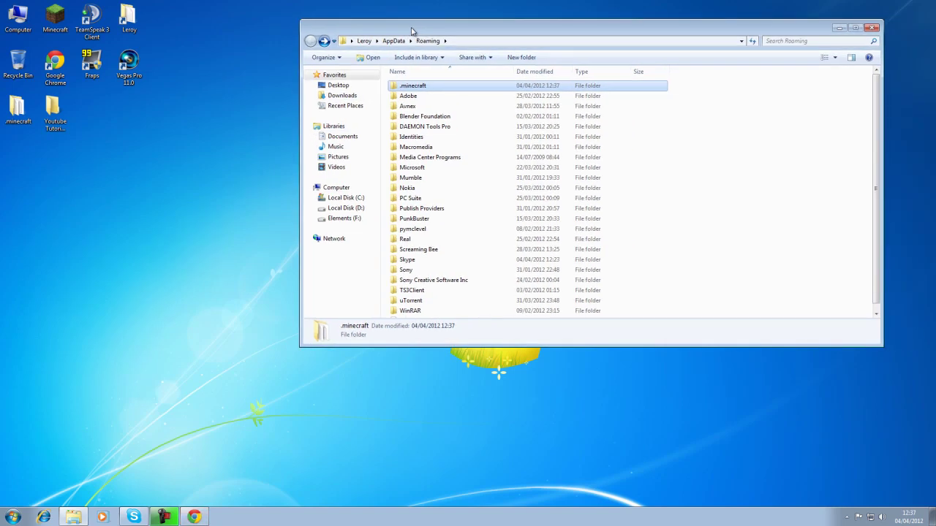
Examine the Minecraft Stuff folder in Downloads, selecting the five buildcraft-server 2.2.13 archives from A-core to B-transport, and return to Downloads
double_click(17, 21)
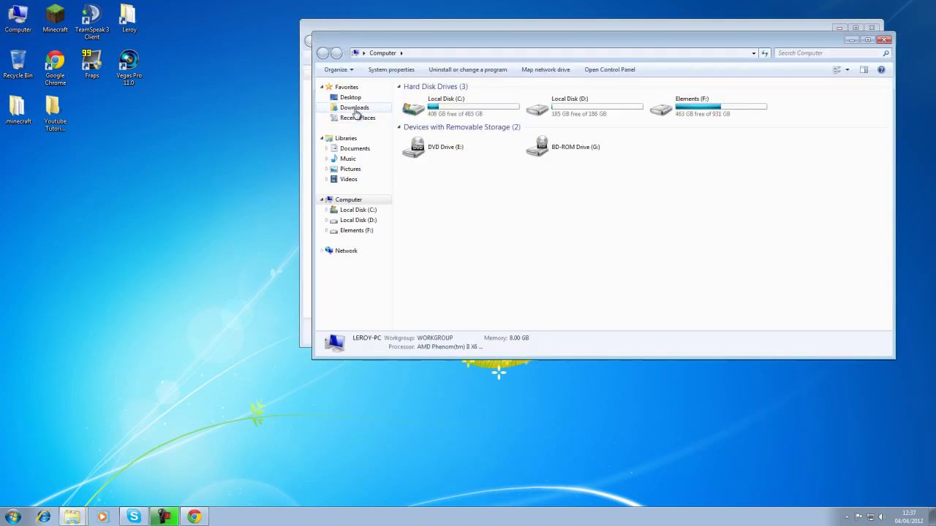
click(355, 108)
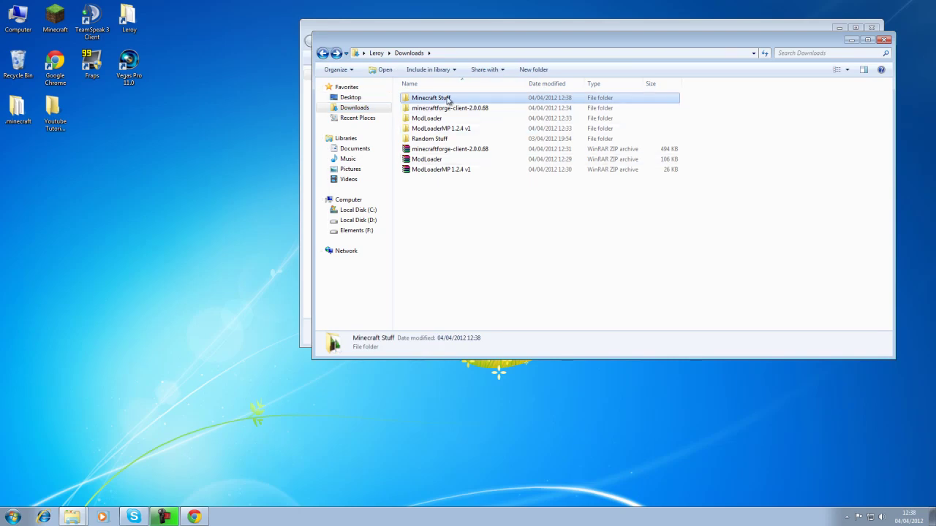
double_click(449, 100)
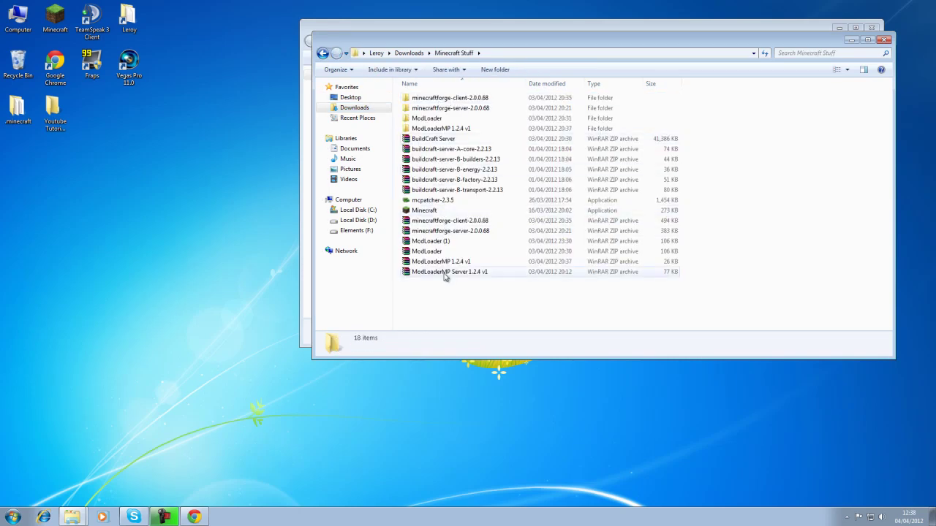
click(322, 56)
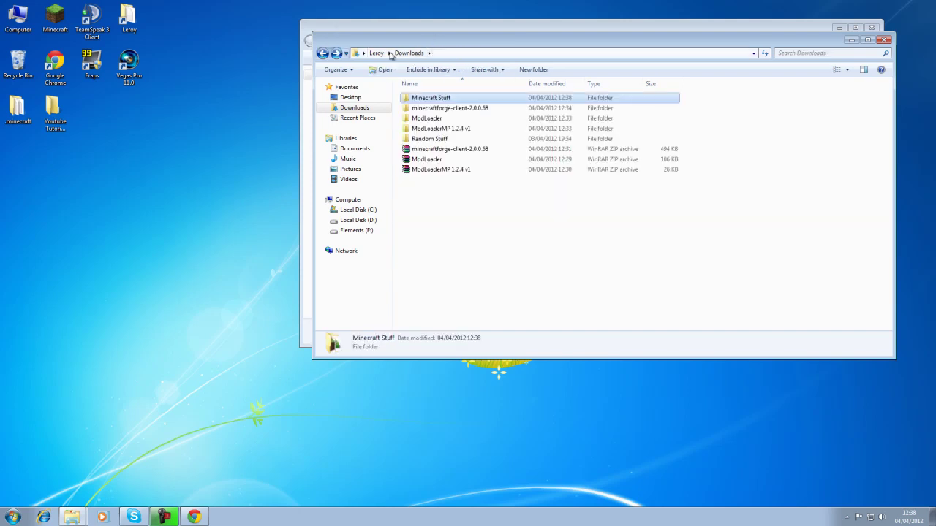
double_click(447, 97)
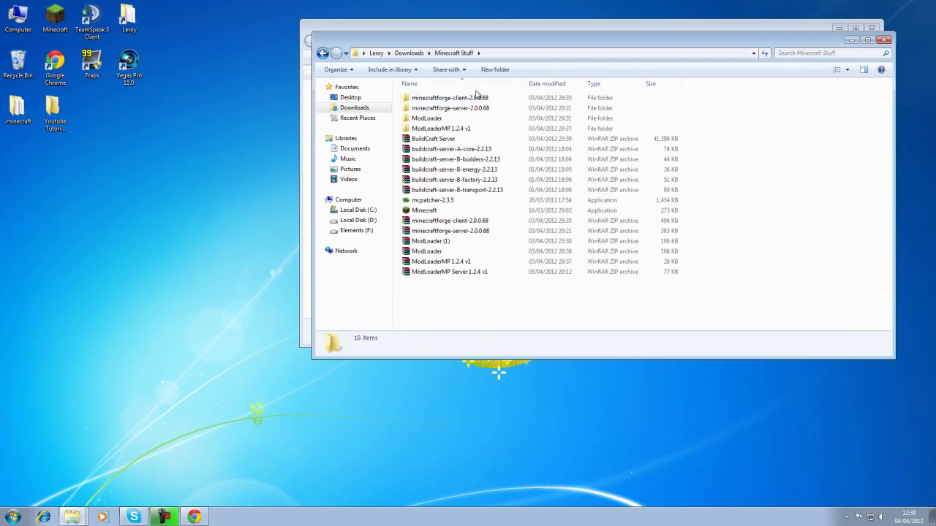
click(461, 190)
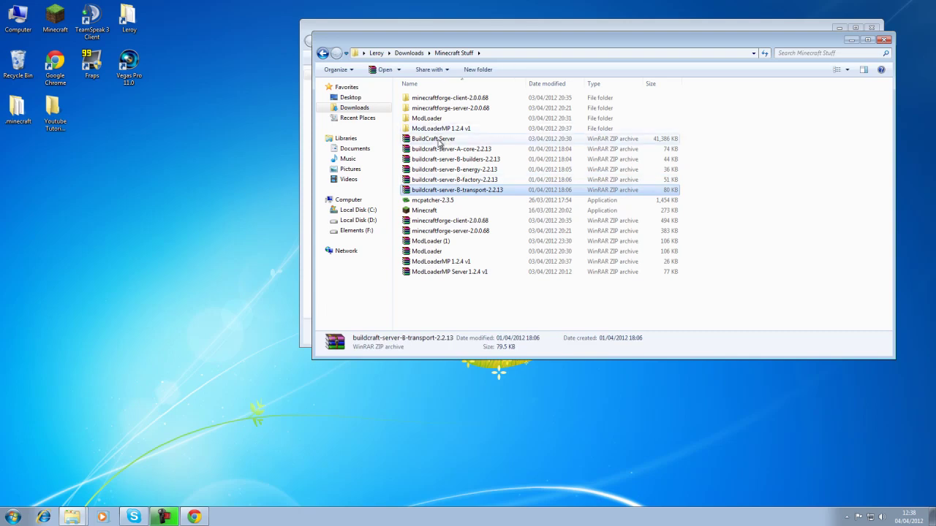
shift+click(444, 152)
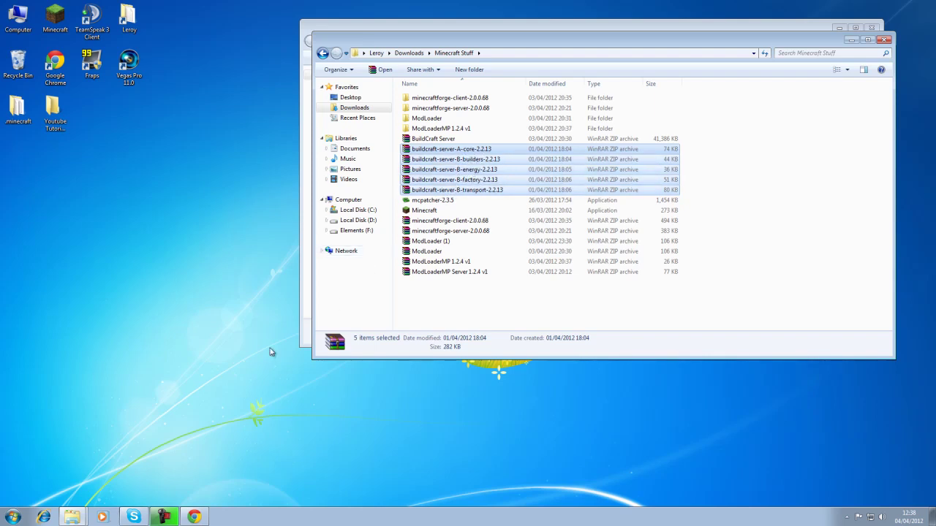
click(322, 53)
Open the mods folder inside .minecraft and move its window down so the Downloads listing is accessible
key(alt+Tab)
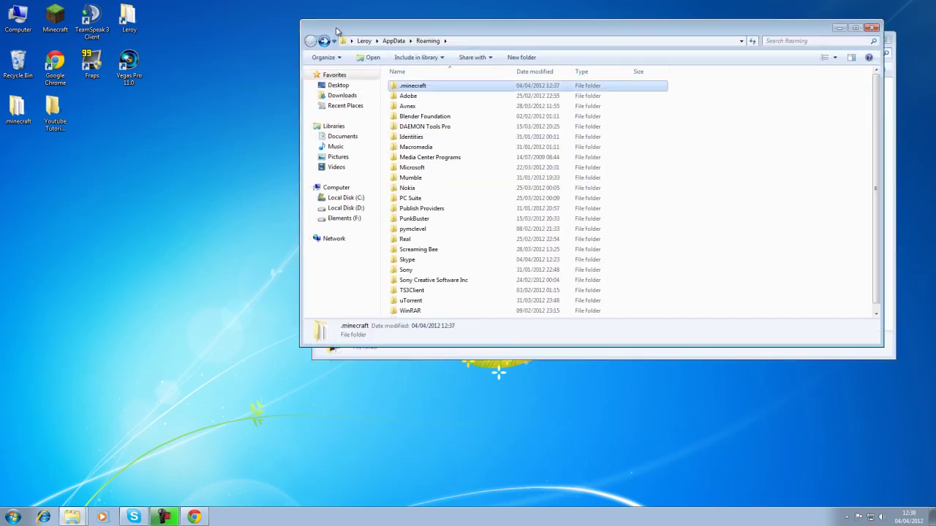
double_click(410, 86)
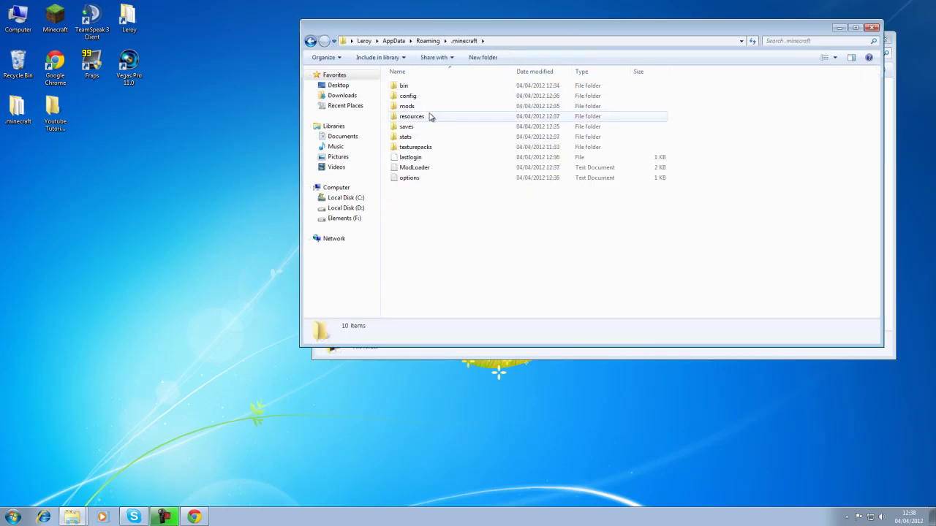
double_click(429, 107)
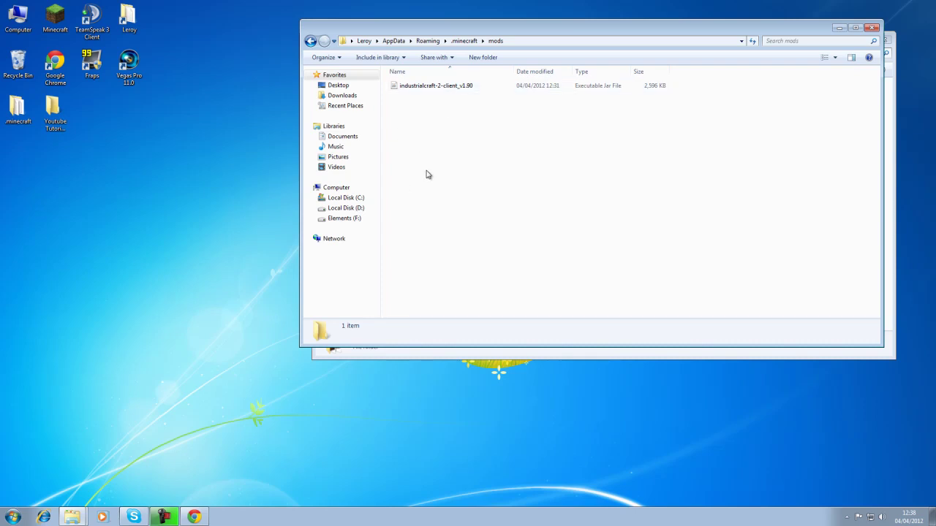
drag(415, 29, 402, 216)
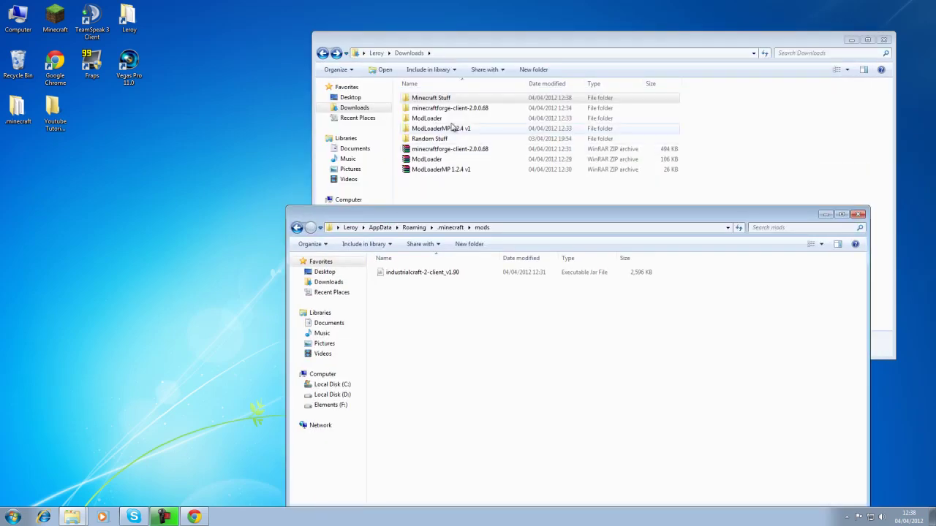
Review the BuildCraft archives in Minecraft Stuff again, return to Downloads, and move that window clear of the mods window
double_click(454, 102)
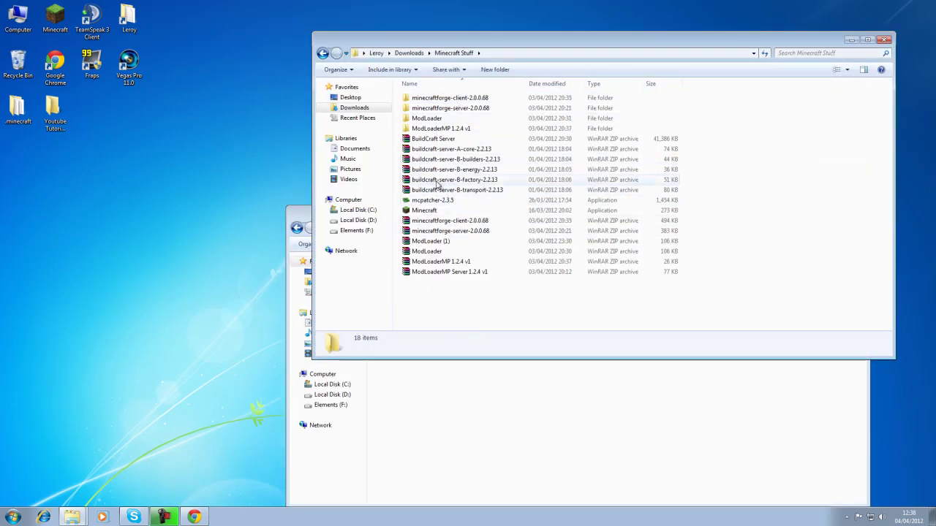
click(322, 54)
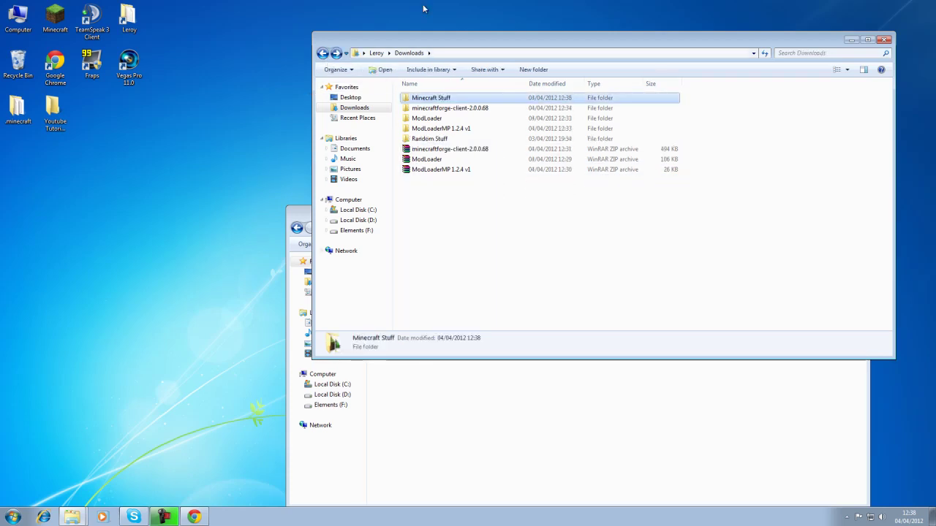
drag(337, 42, 40, 23)
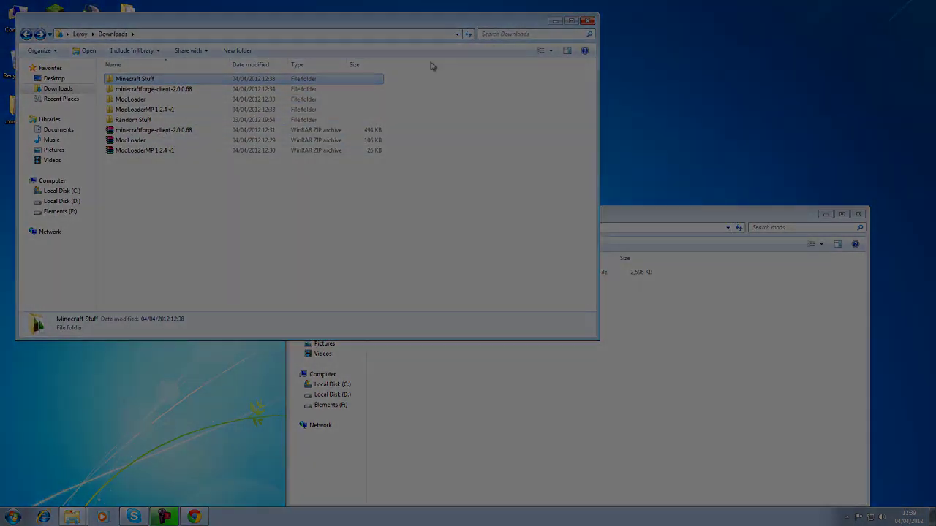